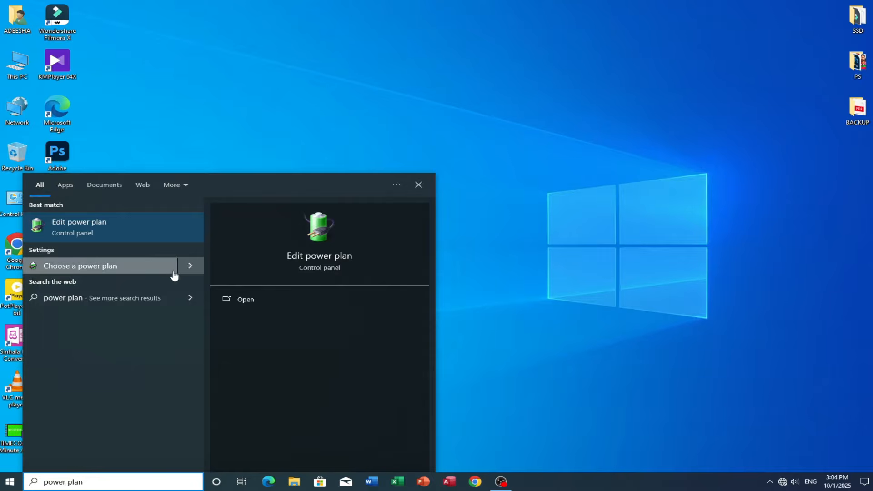
- Open the power plan options, show the additional plans, and try to select the High performance plan before closing the window
left_click(171, 271)
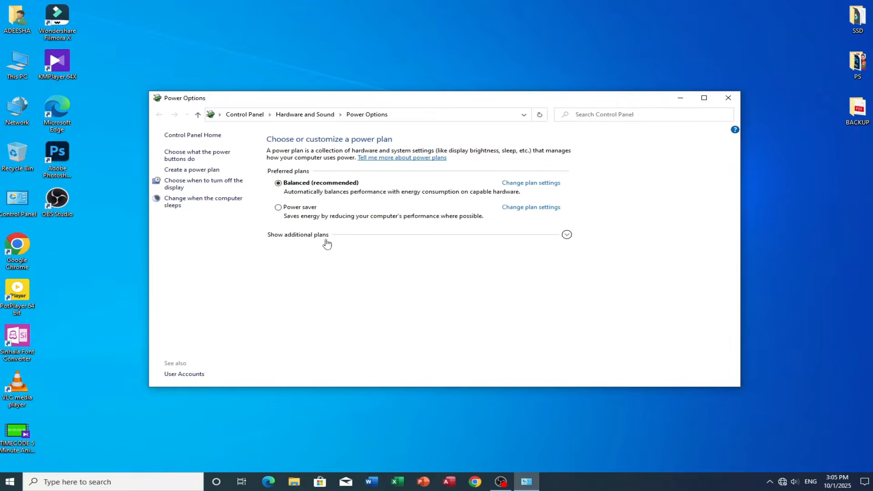
left_click(566, 234)
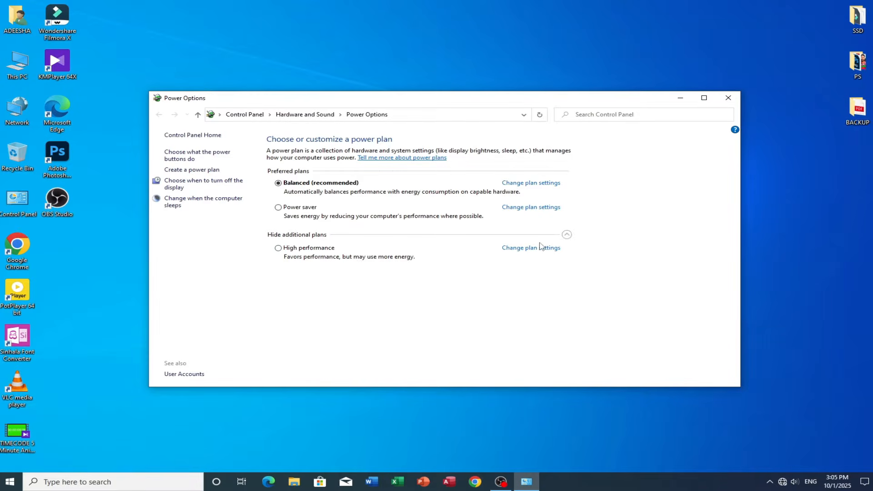
left_click(279, 249)
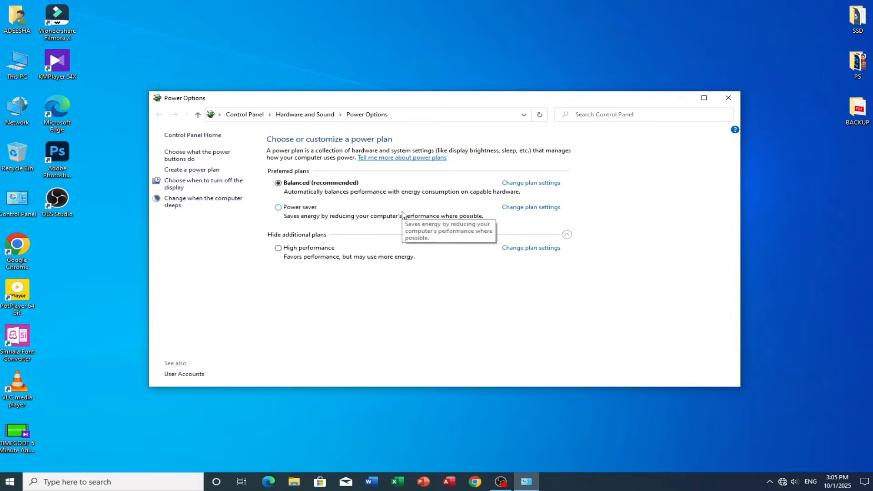
left_click(727, 98)
- Open Task Manager's Startup list and disable Google Chrome from launching at startup
right_click(635, 482)
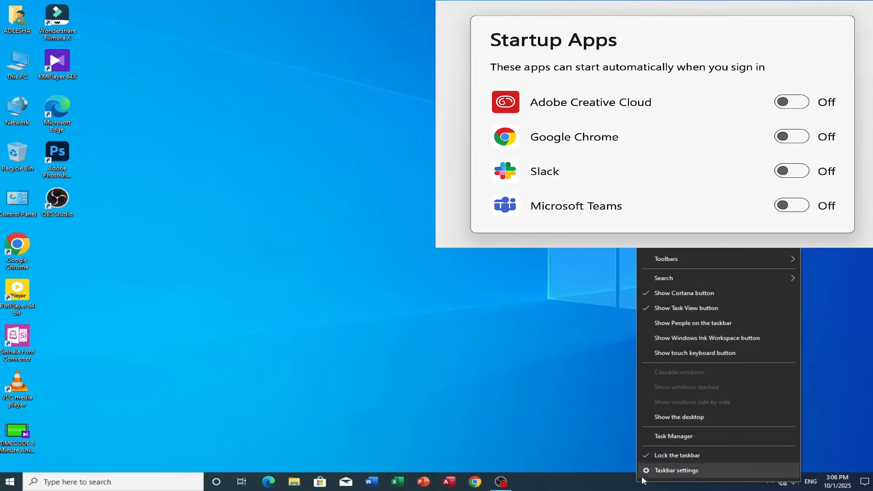
left_click(659, 435)
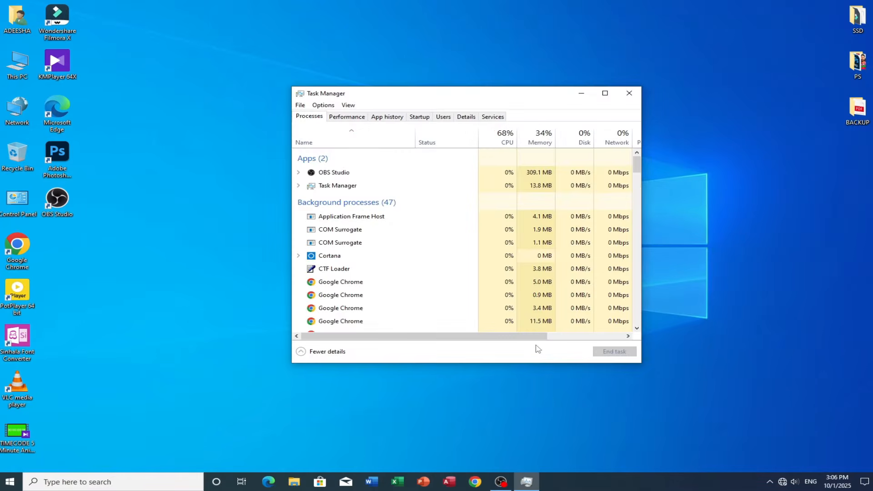
left_click(419, 117)
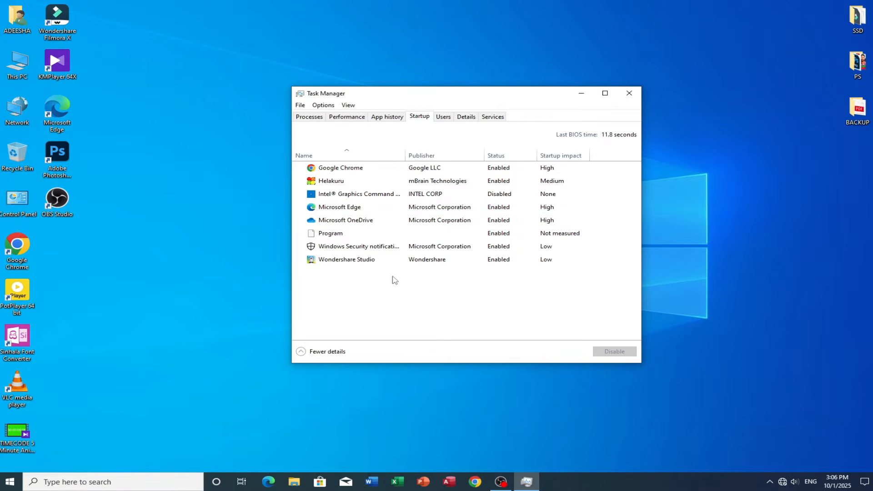
left_click(355, 174)
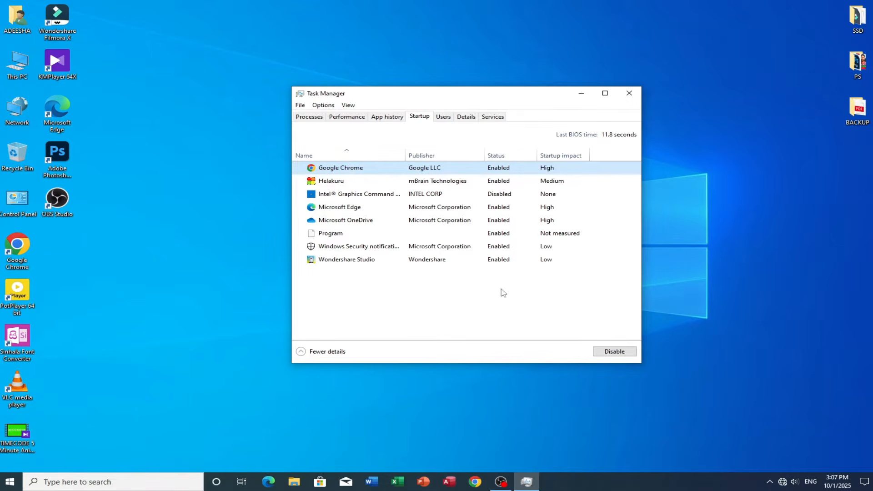
left_click(612, 352)
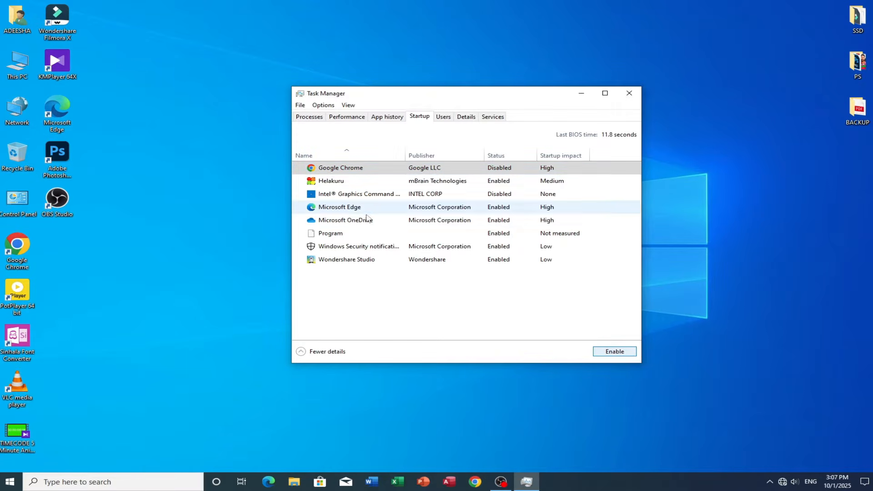
- Disable Wondershare Studio at startup and re-enable Google Chrome
left_click(359, 260)
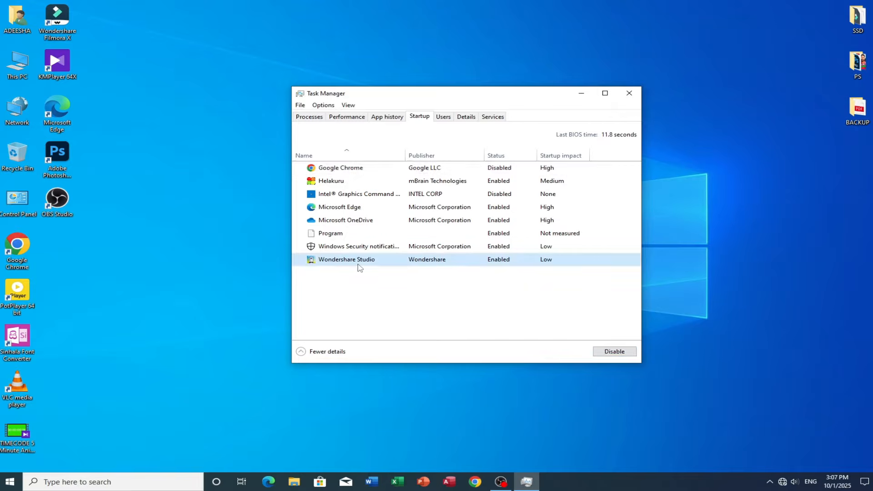
left_click(601, 355)
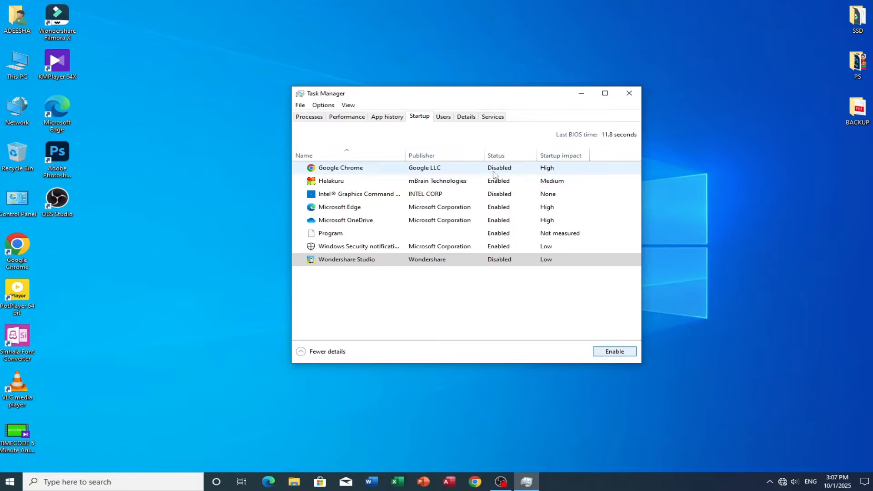
left_click(386, 173)
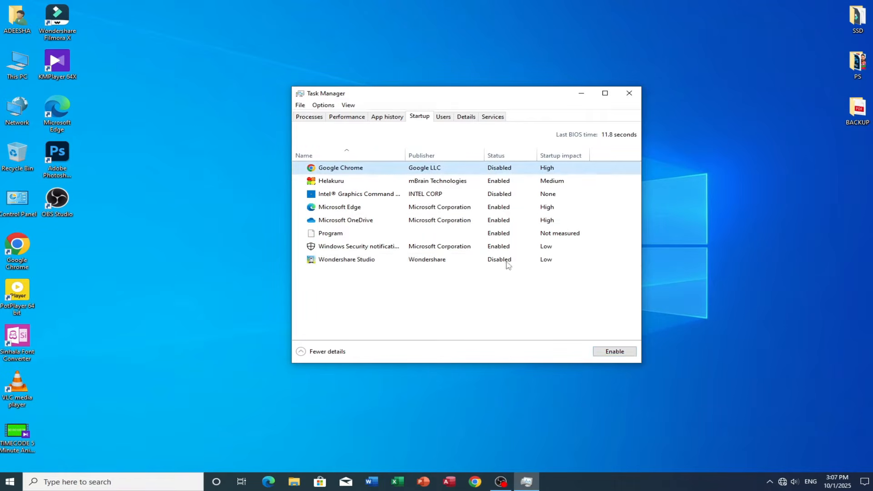
left_click(614, 351)
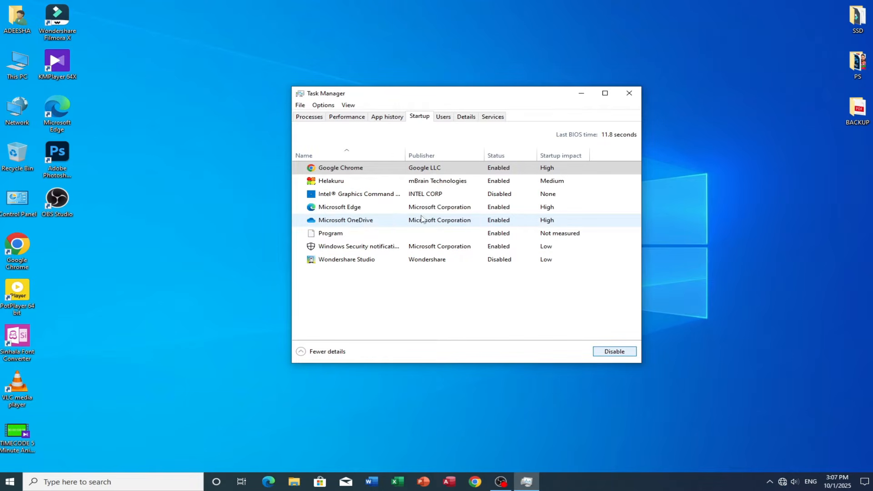
- Disable Microsoft OneDrive and Microsoft Edge from launching at startup
left_click(373, 221)
left_click(613, 352)
left_click(456, 210)
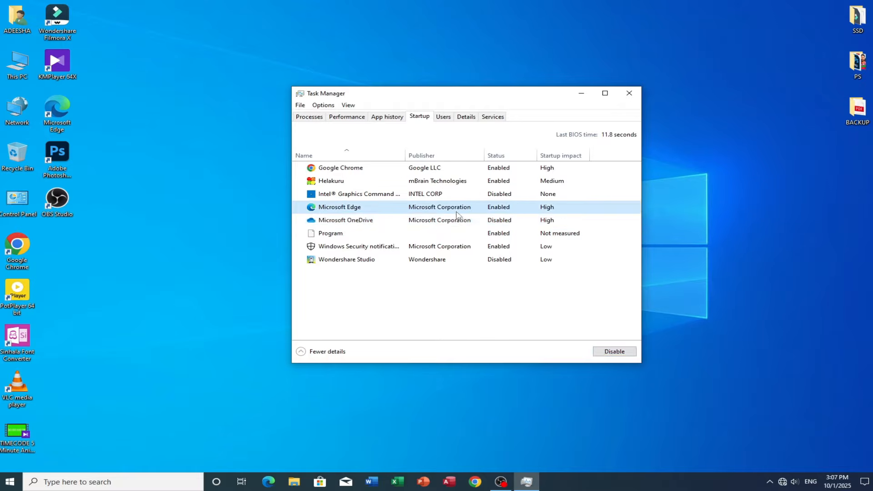
left_click(617, 357)
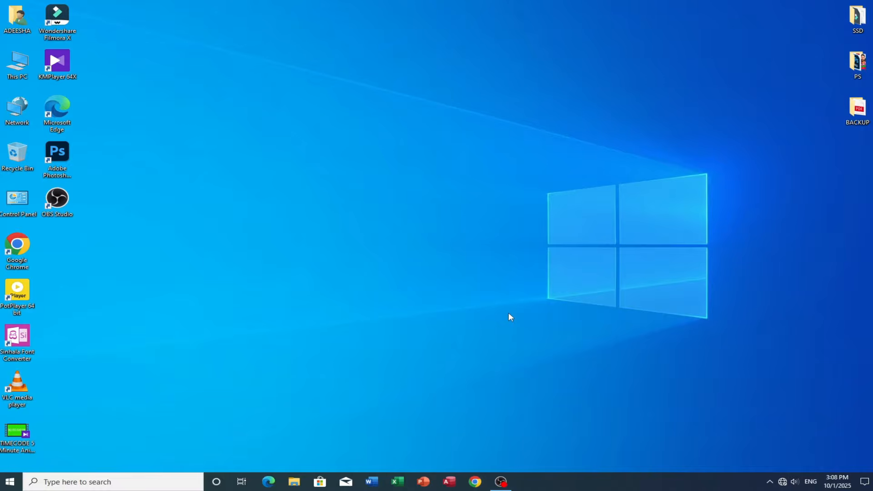
- Open the Services console by running services.msc
key("super+r")
type("services.msc")
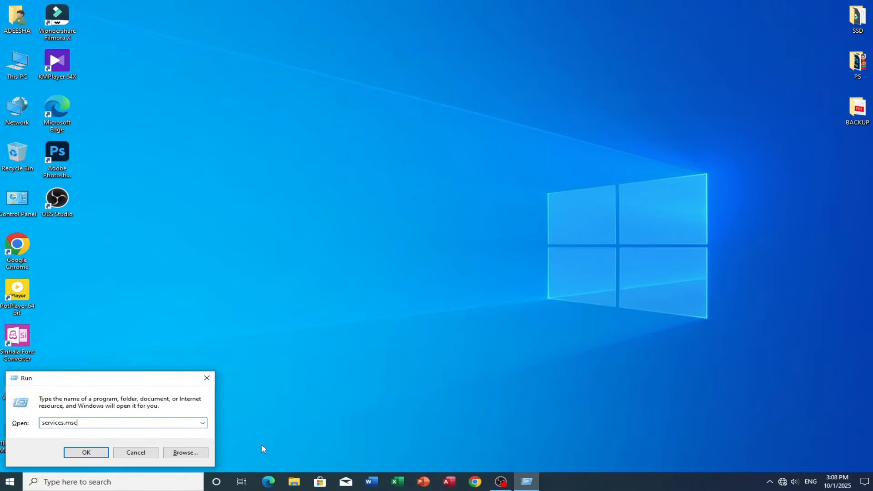
left_click(86, 453)
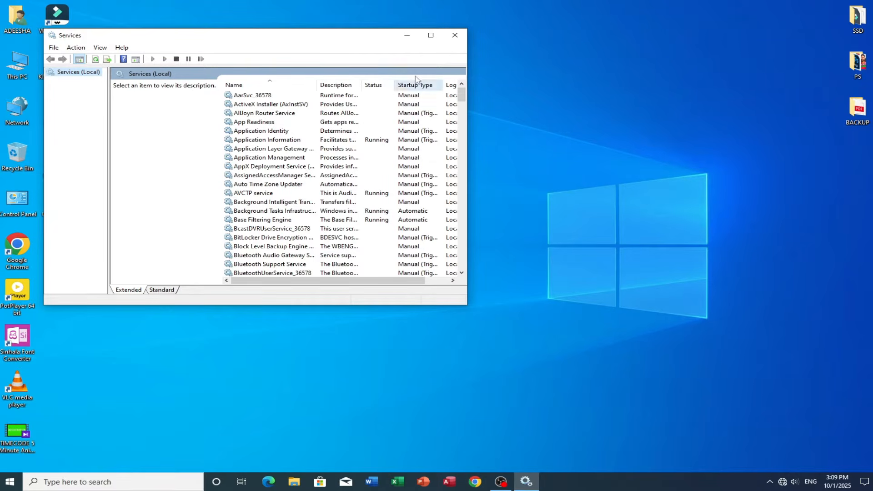
- Open the properties of the Windows Search service
left_click_drag(355, 38, 504, 85)
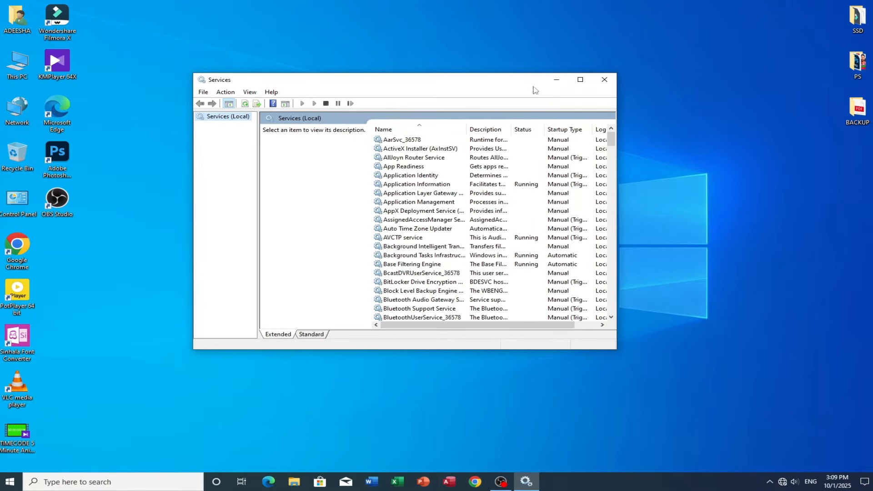
left_click(578, 77)
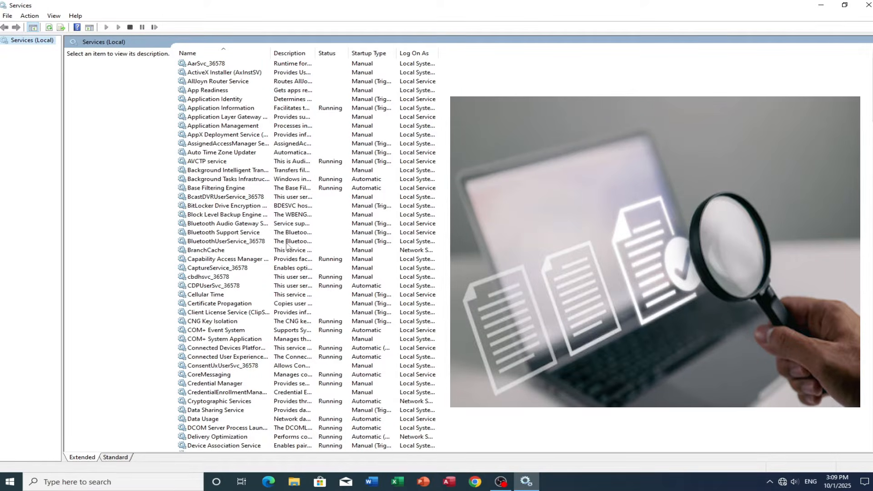
scroll(245, 244, "down", 3)
scroll(245, 245, "down", 17)
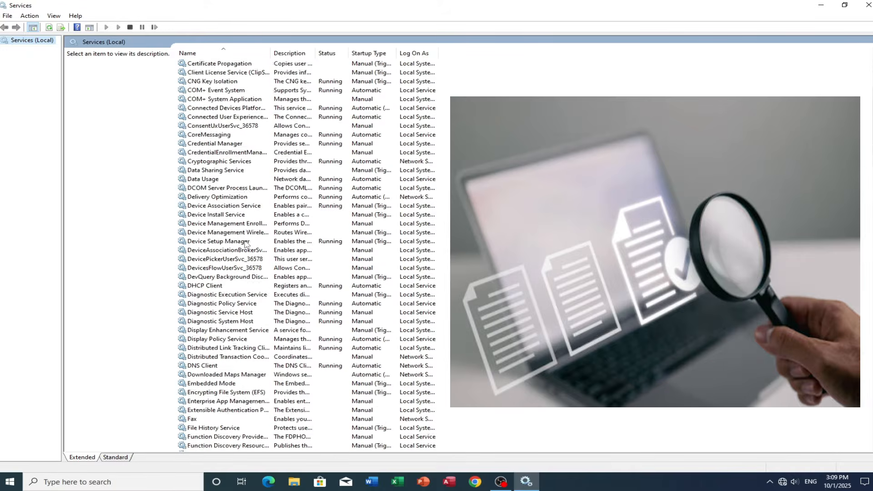
scroll(240, 277, "down", 20)
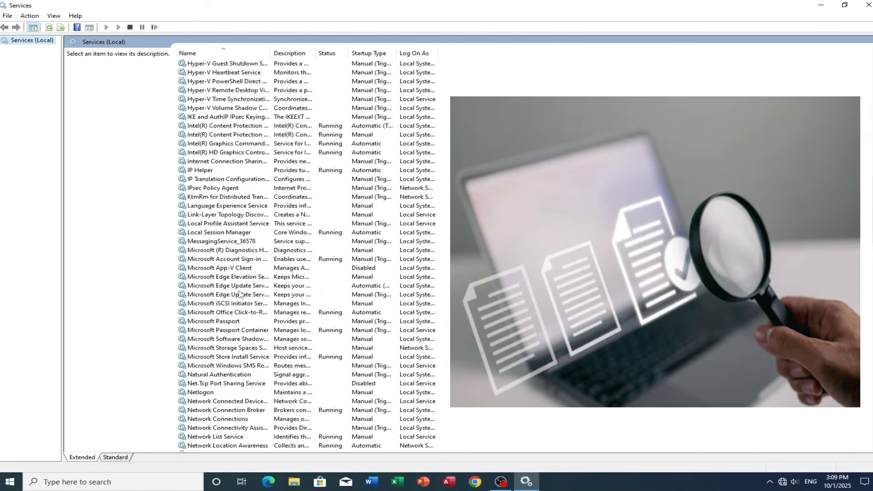
scroll(236, 304, "down", 16)
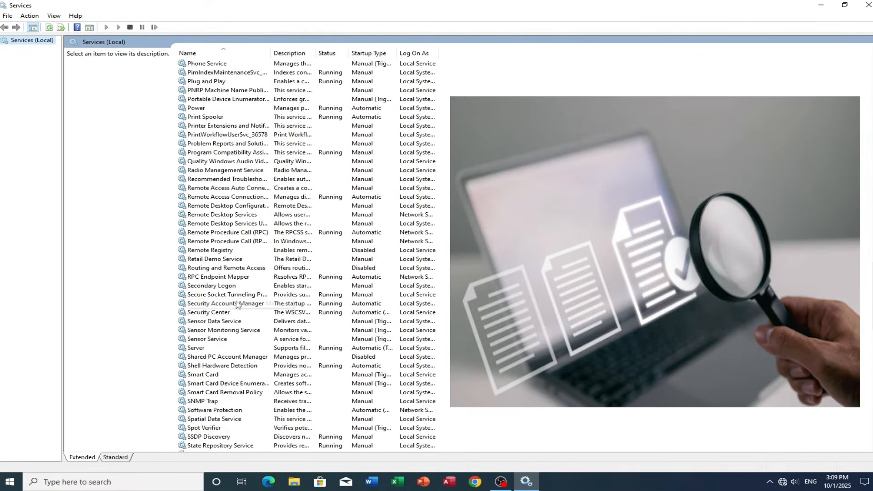
scroll(237, 305, "down", 4)
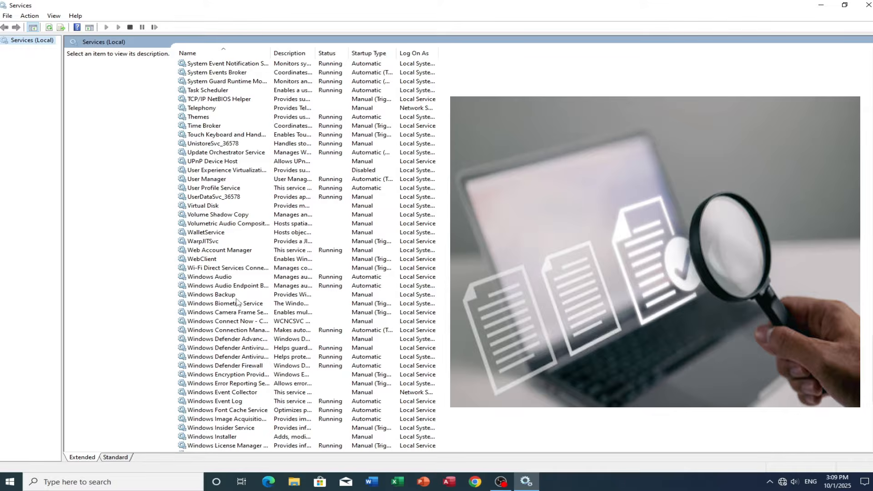
scroll(223, 376, "down", 5)
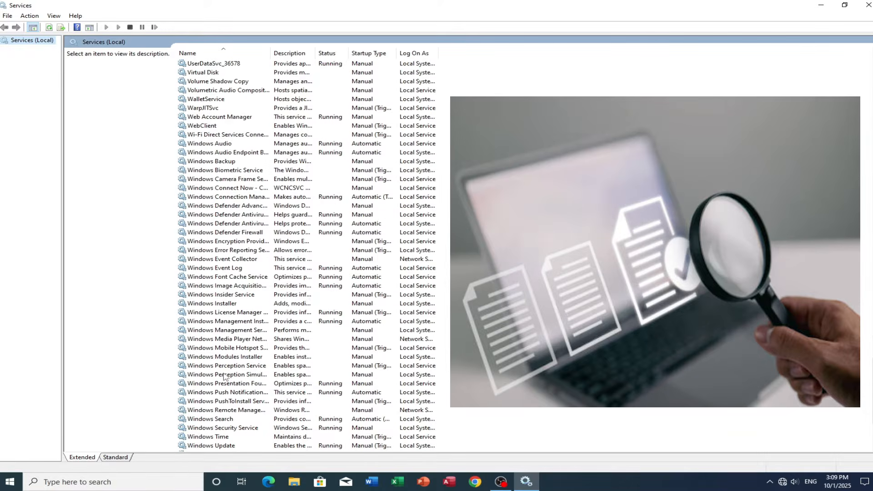
left_click(228, 418)
scroll(254, 407, "down", 4)
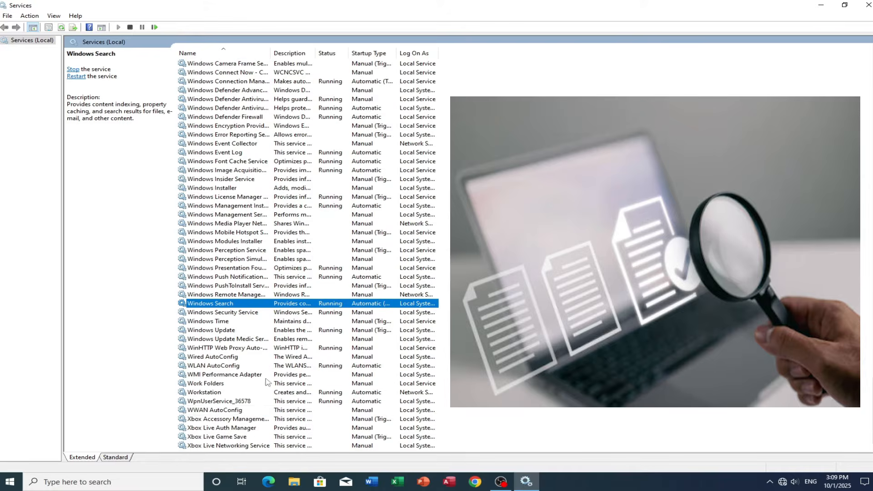
double_click(263, 305)
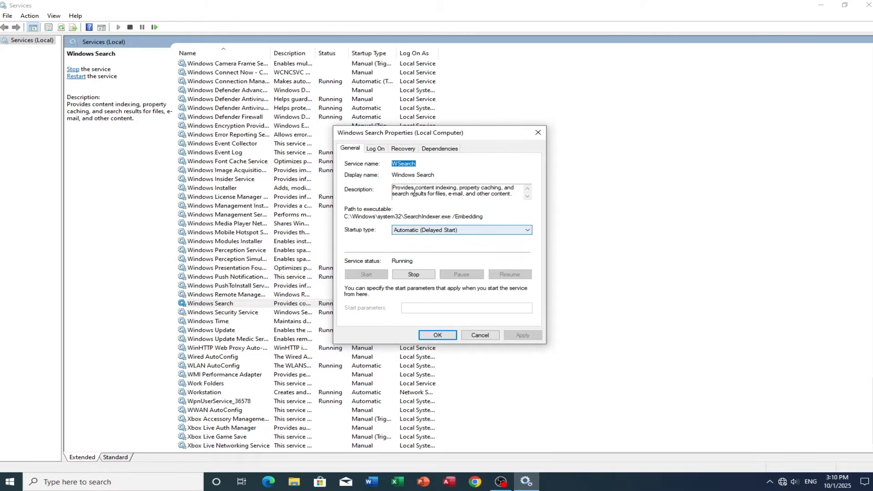
- Set Windows Search's startup type to Disabled, stop the service, apply the changes, and close Services
left_click(481, 229)
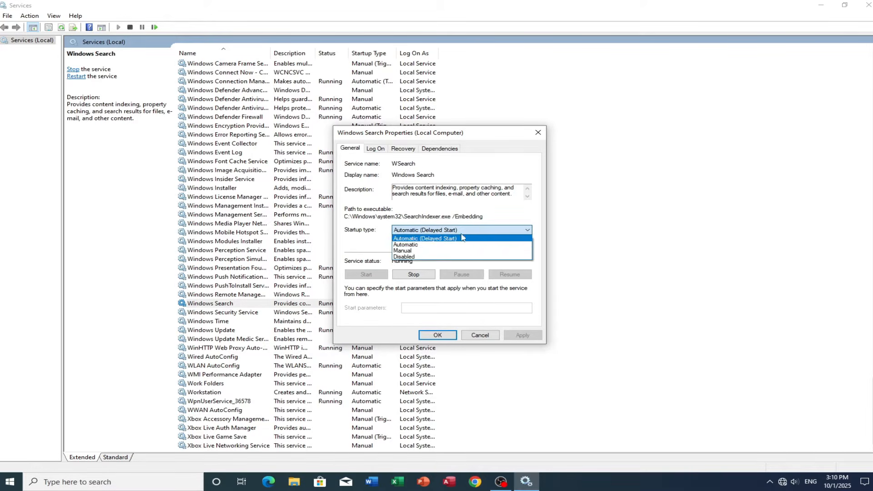
left_click(435, 257)
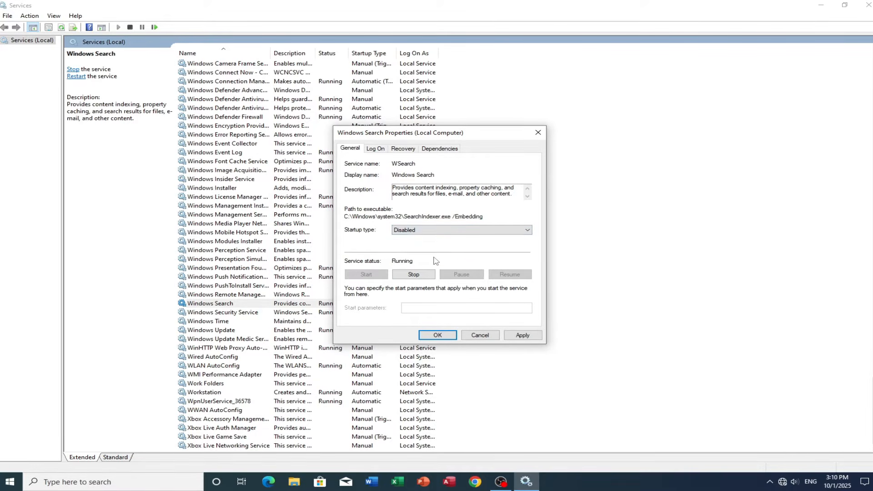
left_click(412, 276)
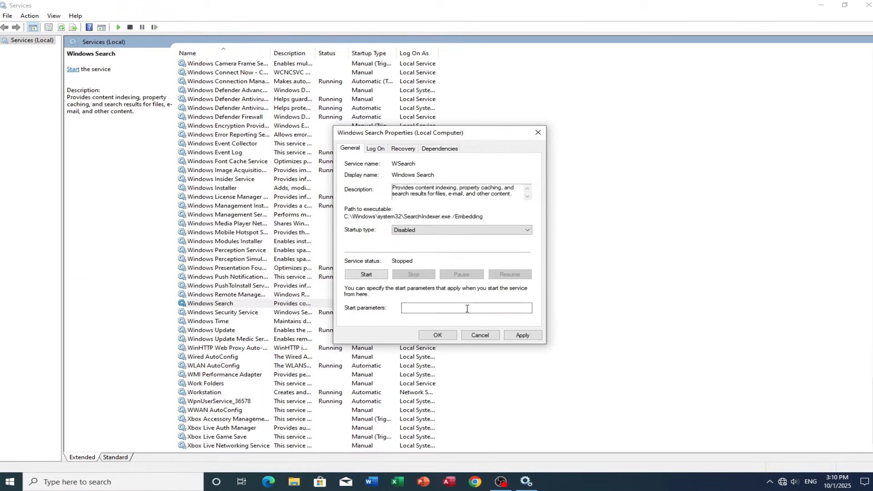
left_click(522, 335)
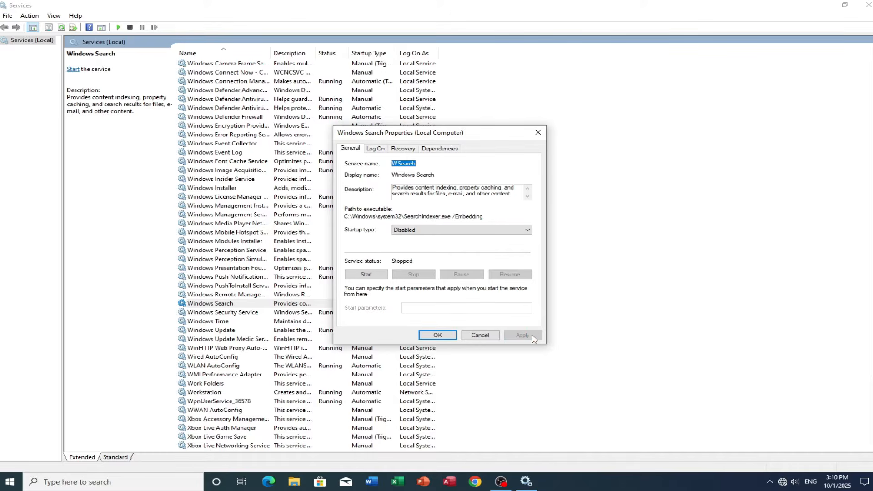
left_click(437, 335)
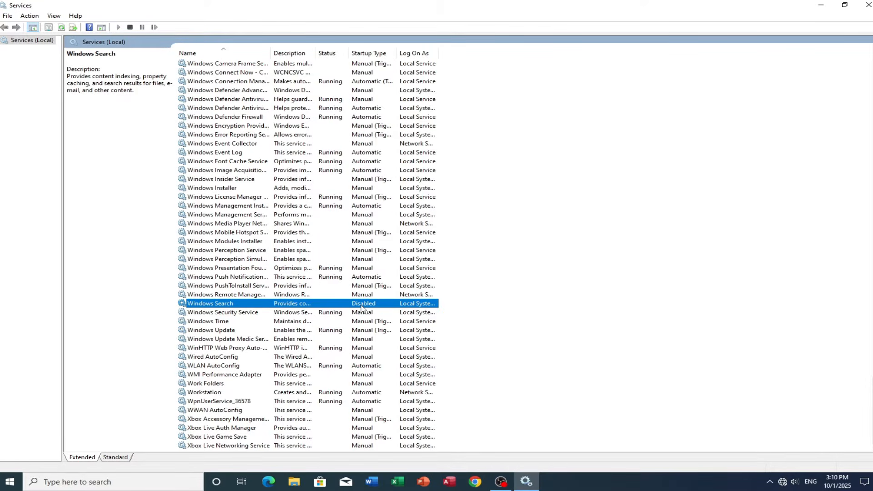
left_click(868, 4)
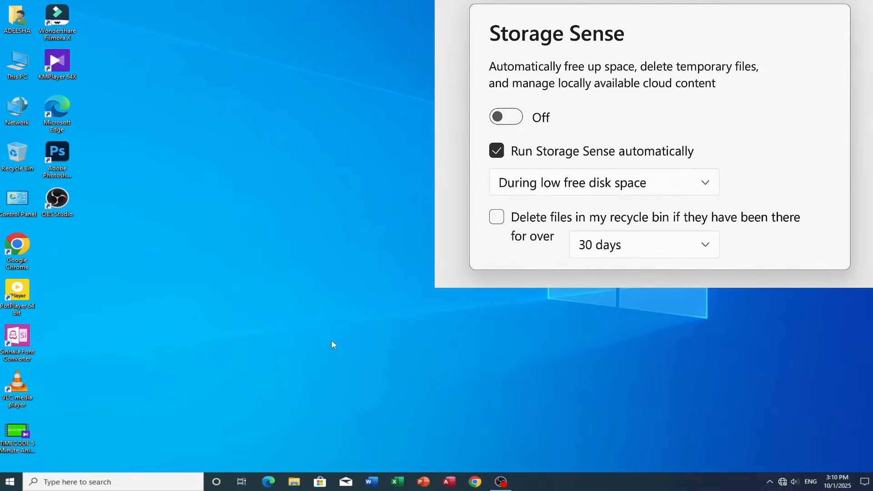
- Open the Storage page of the System settings
left_click(9, 481)
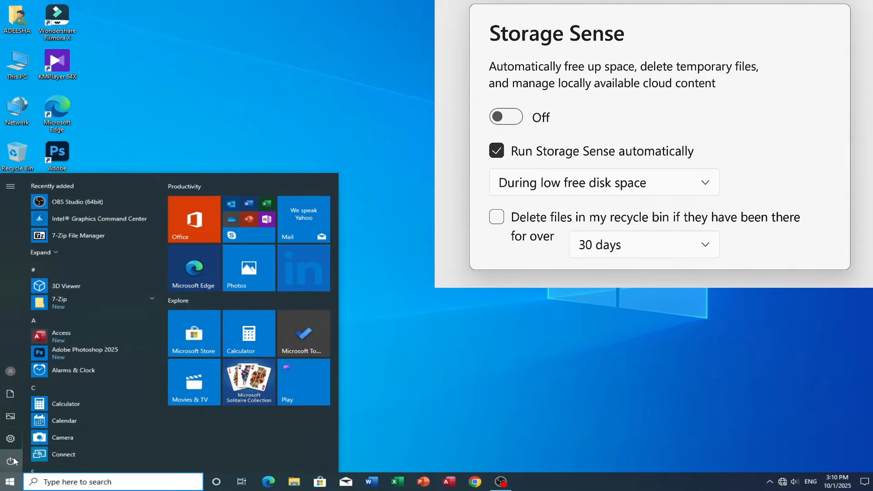
left_click(15, 439)
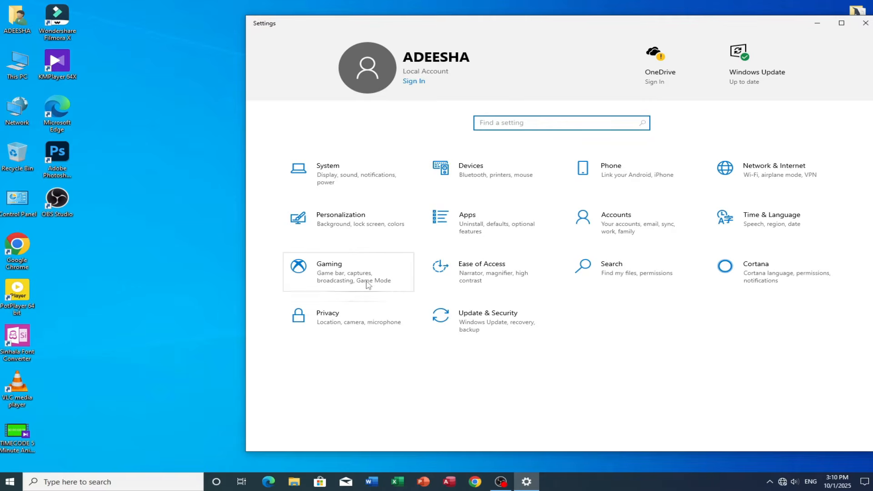
left_click(361, 187)
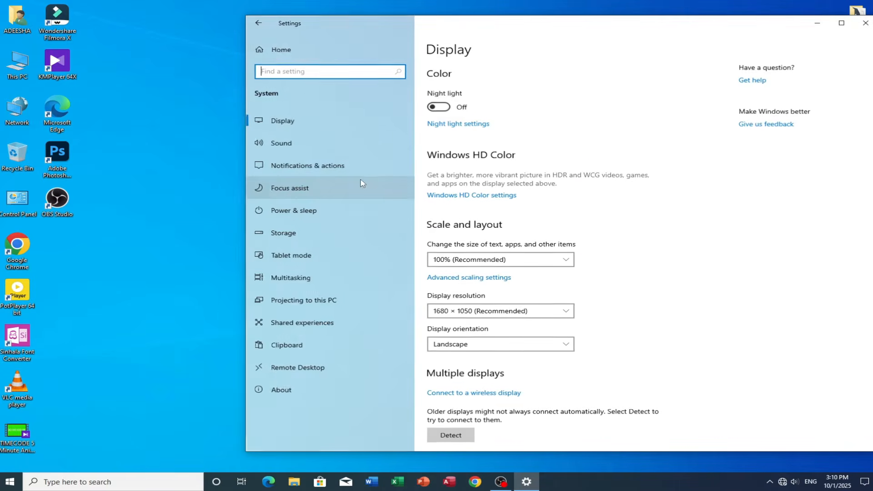
left_click(305, 233)
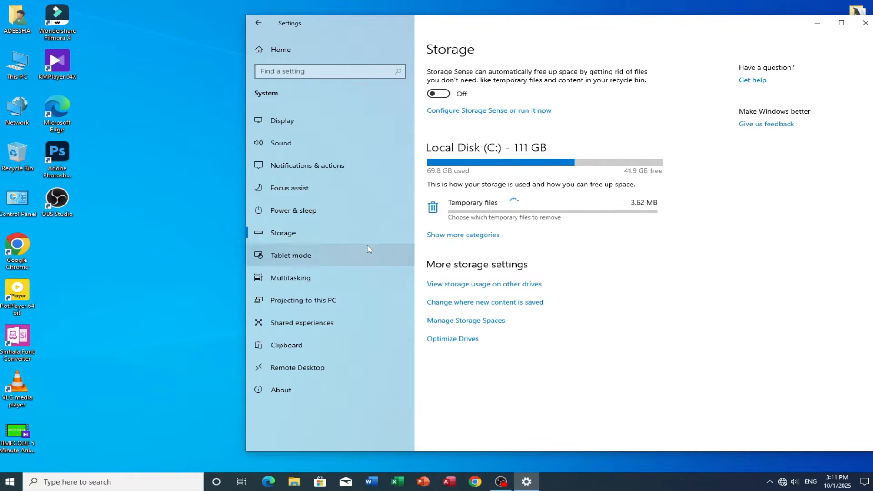
- Turn on Storage Sense and open its configuration page
left_click_drag(518, 27, 427, 29)
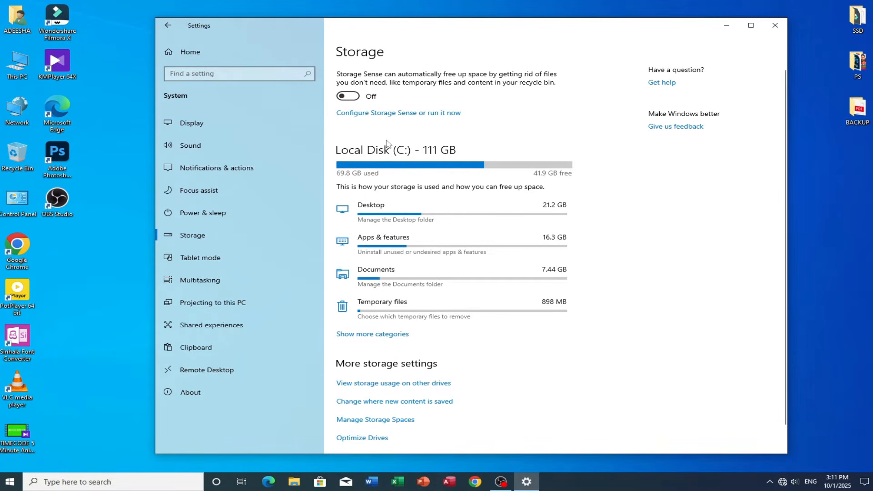
left_click(369, 96)
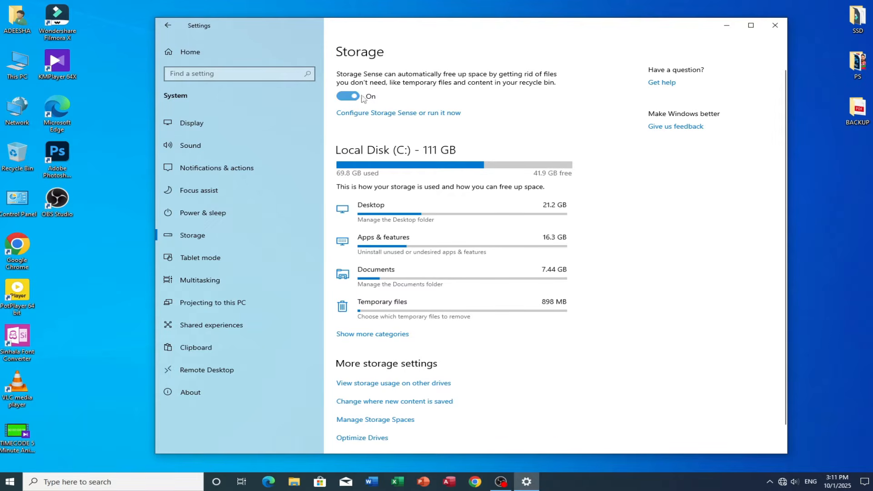
left_click(405, 114)
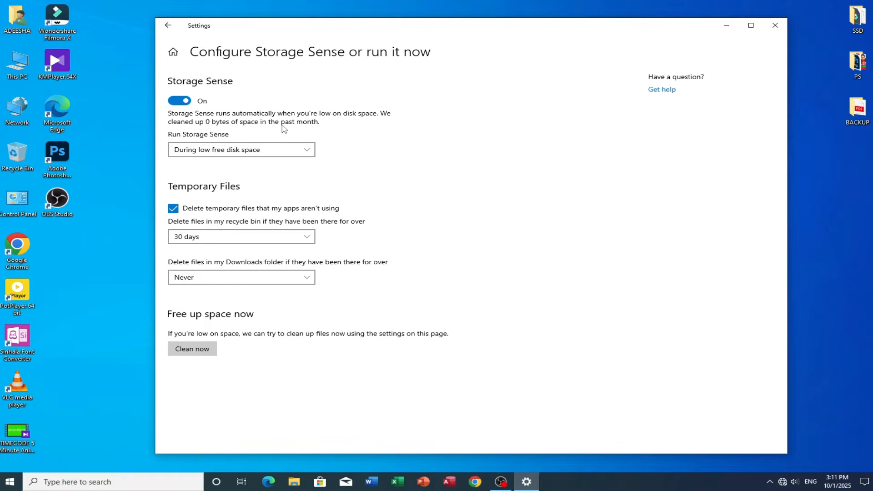
- Set Storage Sense to run every month and delete recycle bin files after 14 days
left_click(287, 150)
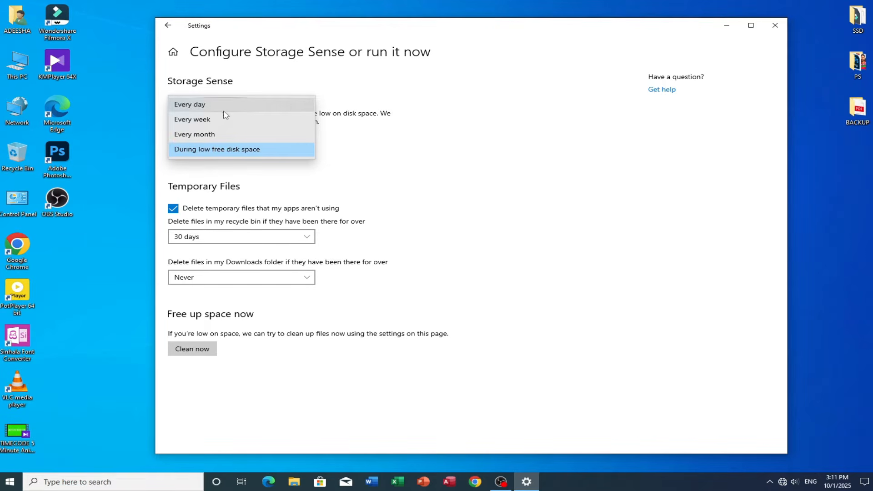
left_click(224, 135)
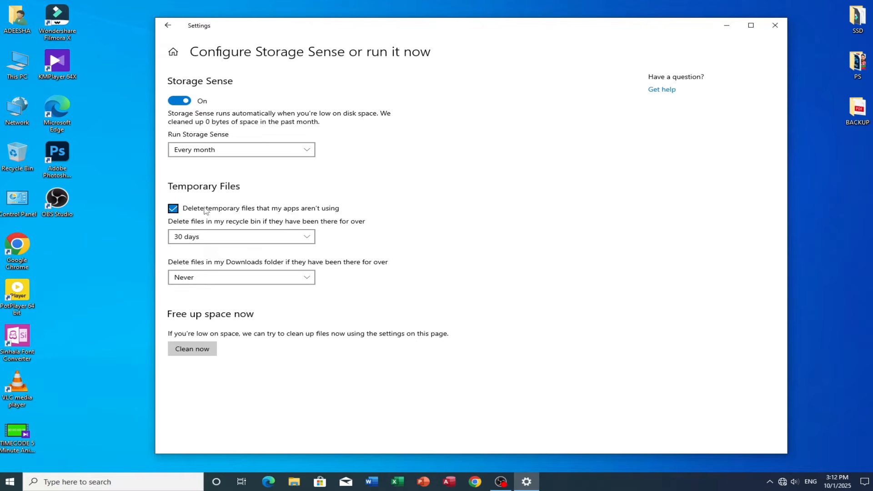
left_click(241, 237)
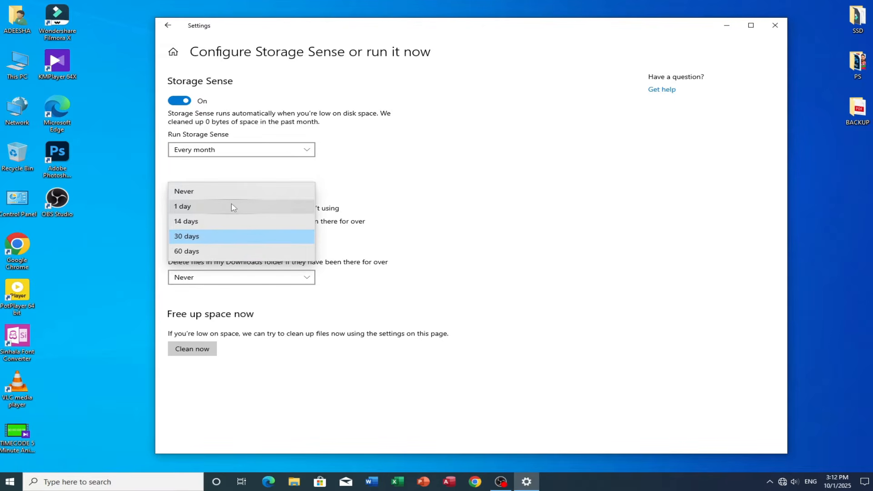
left_click(230, 221)
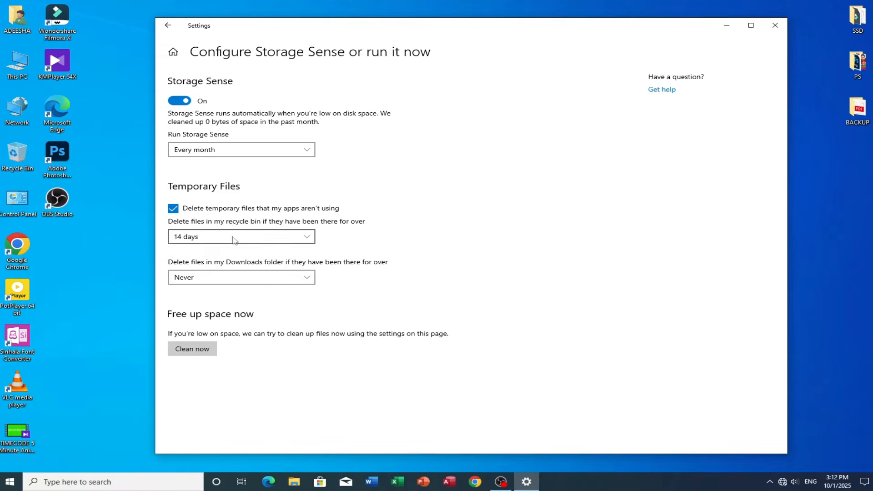
left_click(234, 239)
left_click(215, 252)
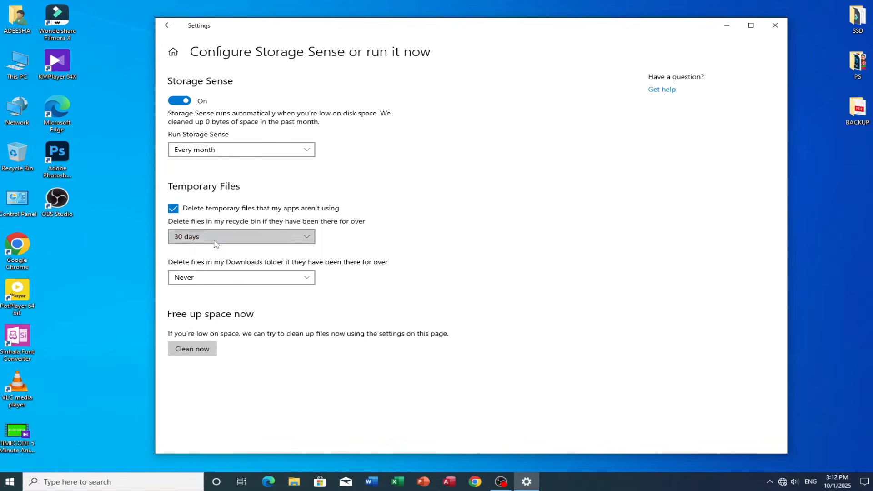
left_click(216, 242)
left_click(214, 254)
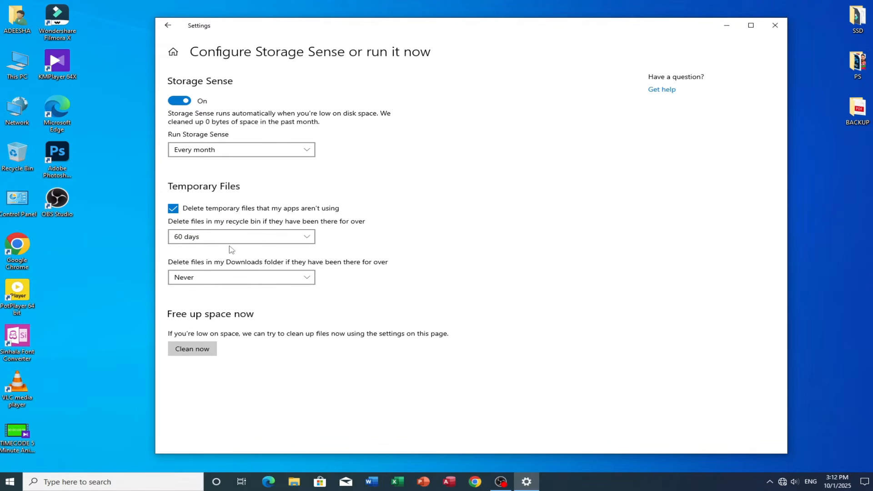
left_click(230, 241)
left_click(220, 213)
left_click(307, 282)
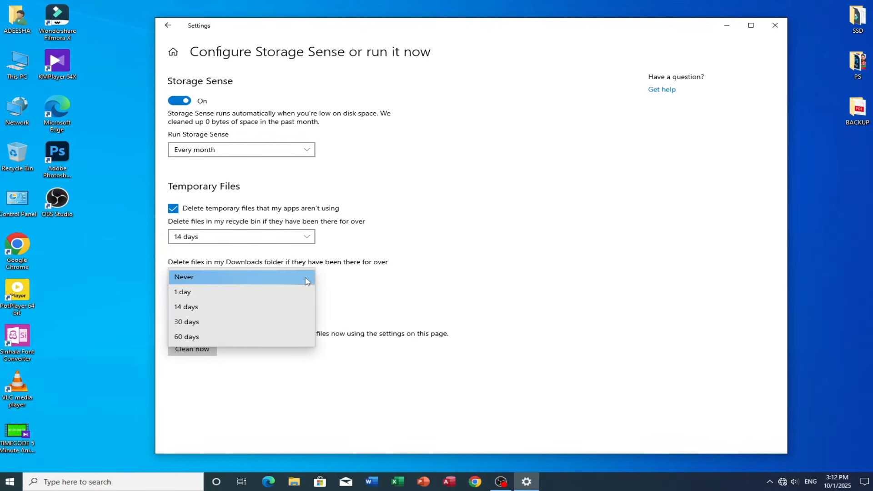
left_click(249, 321)
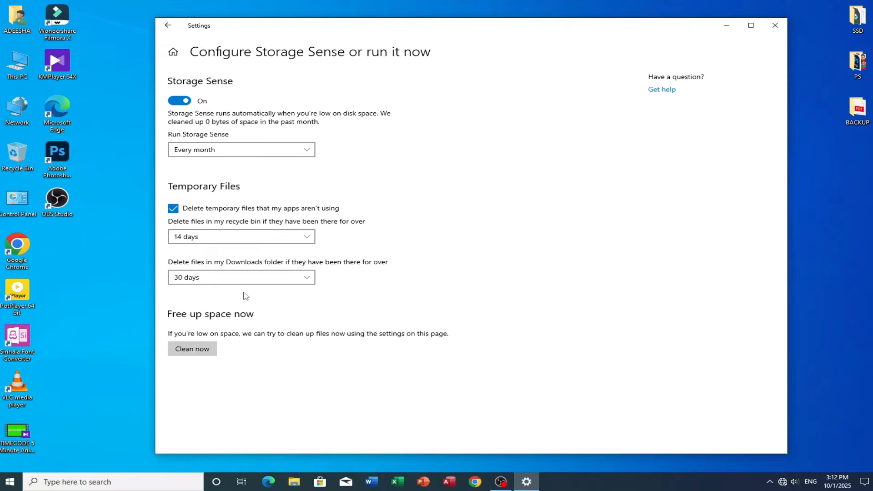
left_click(263, 283)
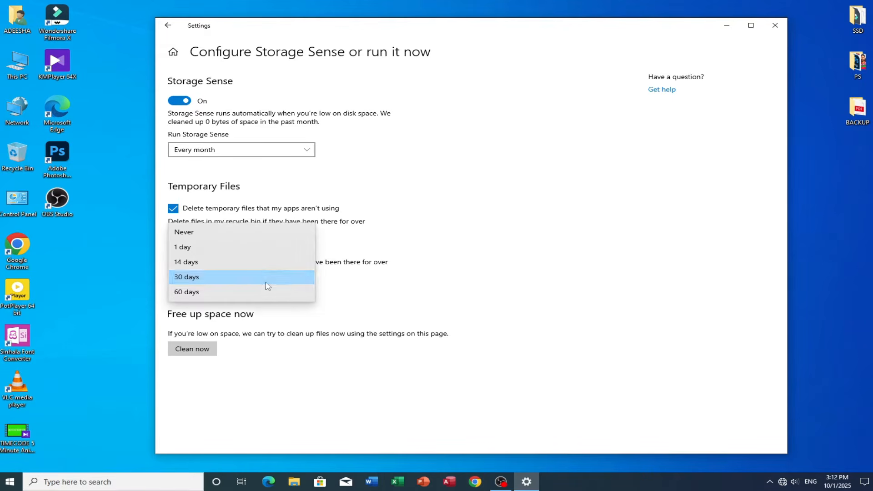
left_click(245, 233)
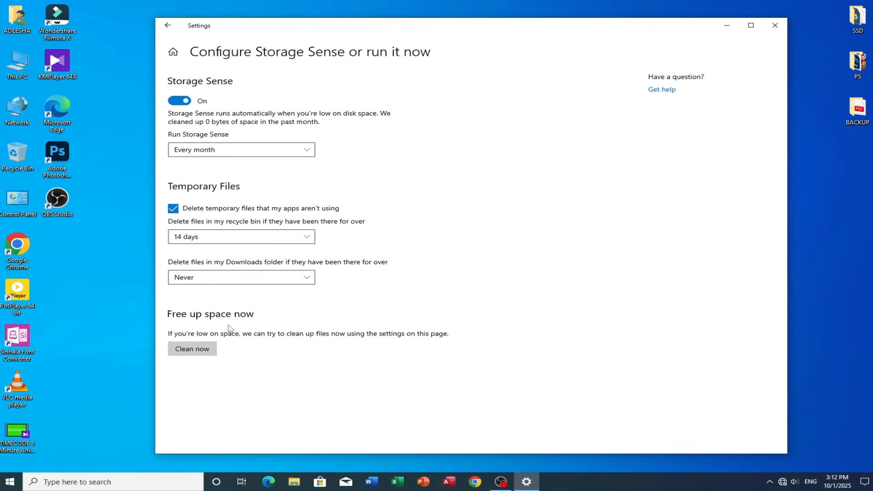
- Run the Storage Sense cleanup now and close Settings
left_click(212, 349)
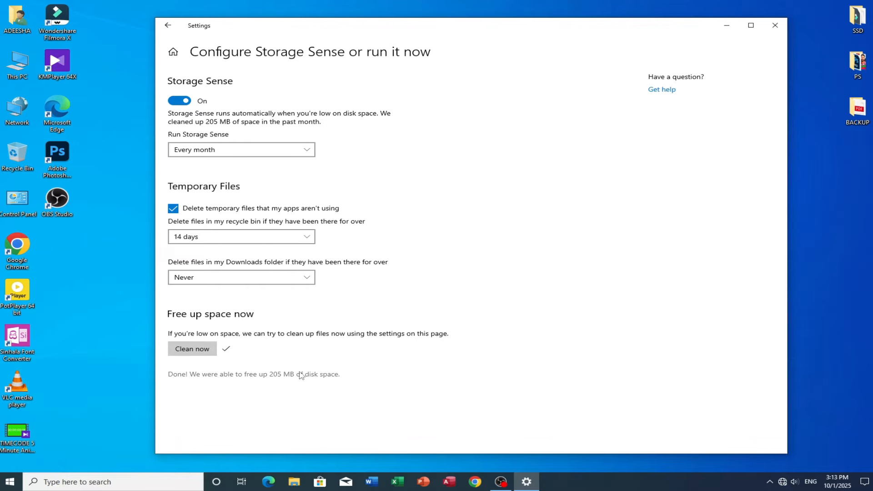
left_click(768, 27)
- Launch Disk Cleanup from the search and choose drive (C:)
left_click(148, 481)
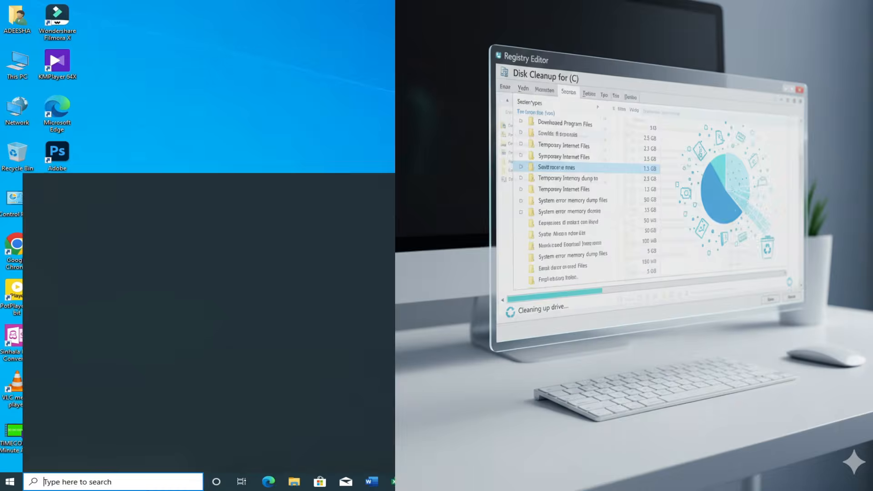
type("dis")
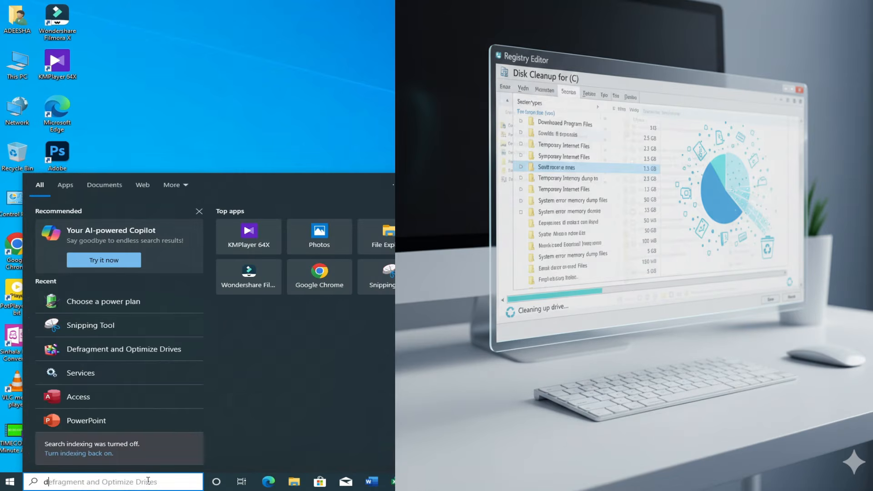
type("k")
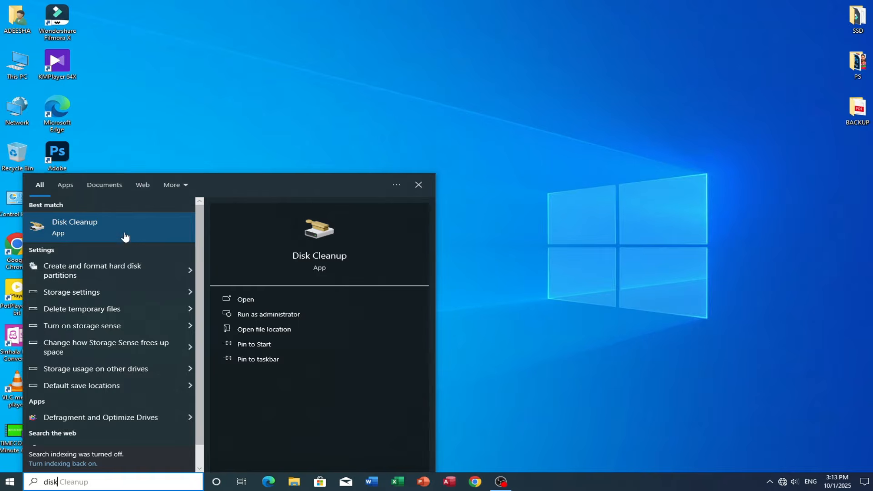
left_click(123, 236)
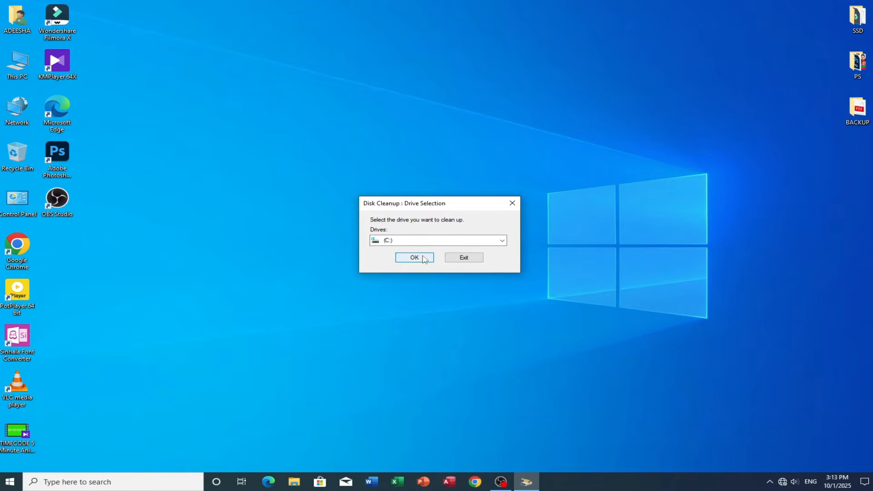
left_click(498, 240)
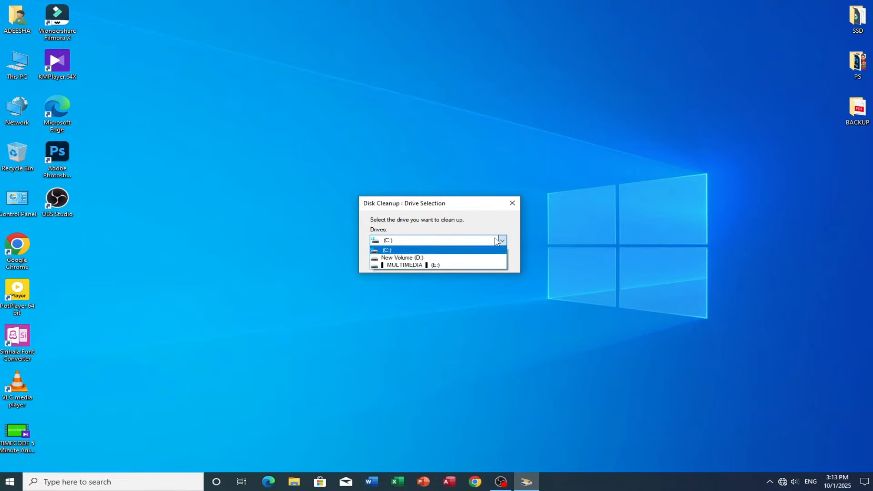
left_click(496, 241)
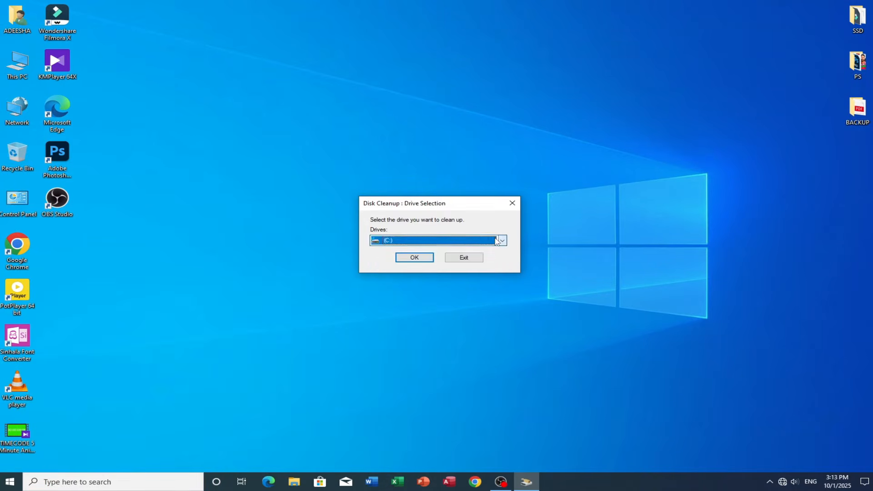
left_click(421, 258)
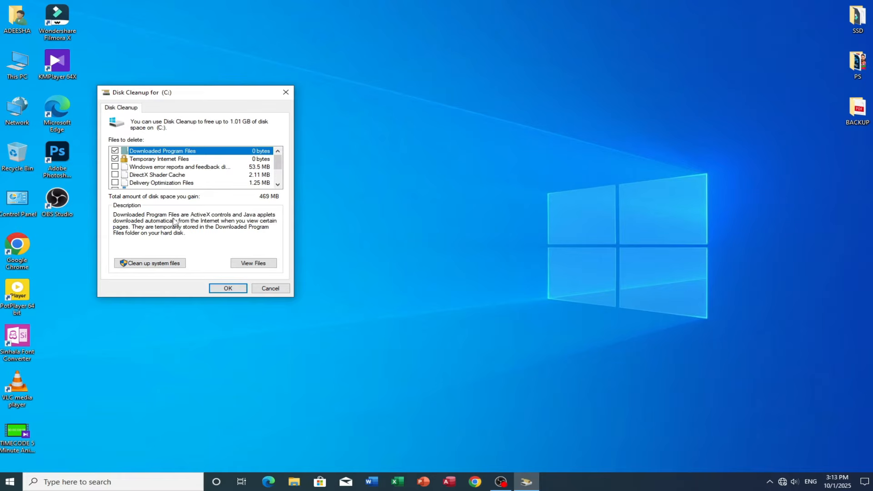
- Tick Temporary files in the list of files to delete
scroll(135, 165, "down", 2)
left_click(115, 175)
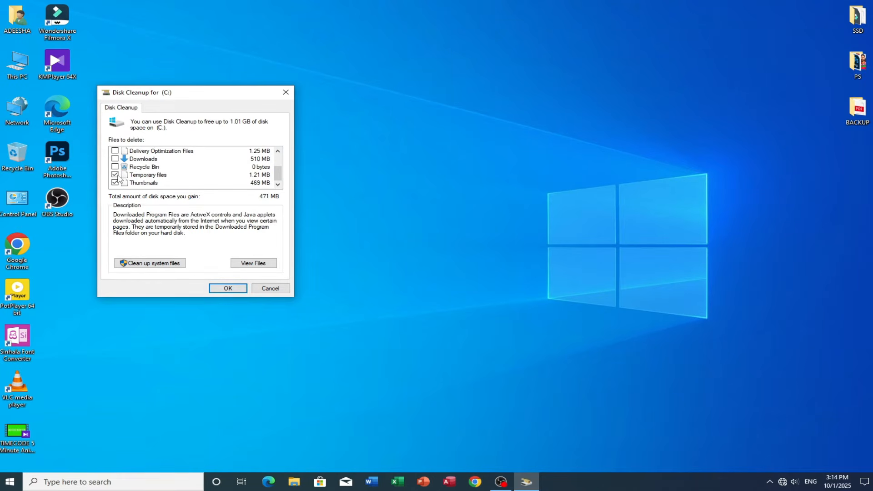
scroll(124, 181, "up", 2)
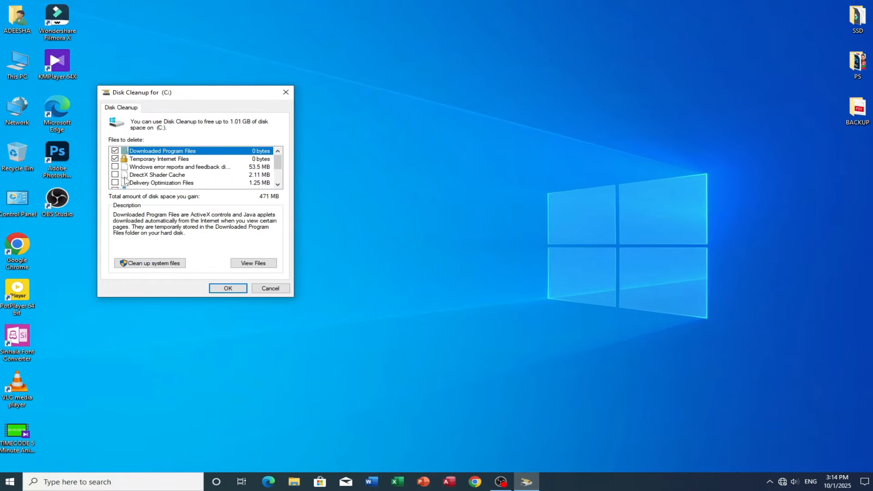
- Rescan drive (C:) including system files and permanently delete the selected files
left_click(184, 267)
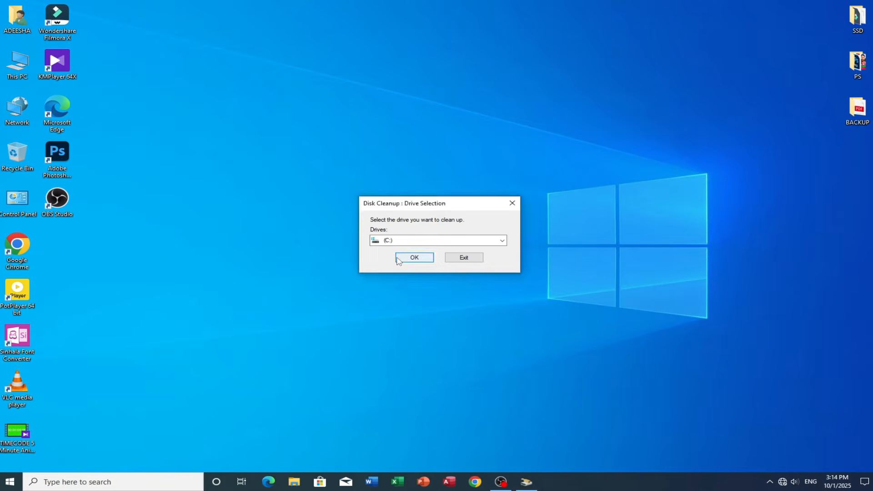
left_click(398, 258)
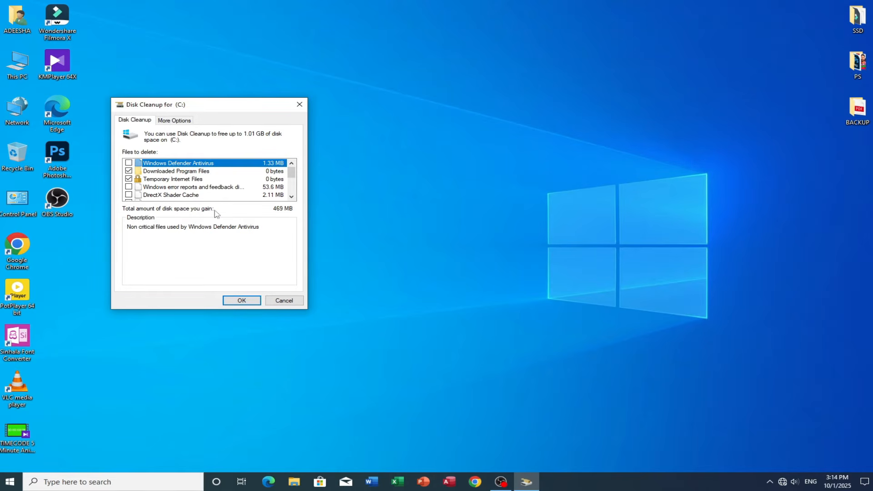
left_click(241, 301)
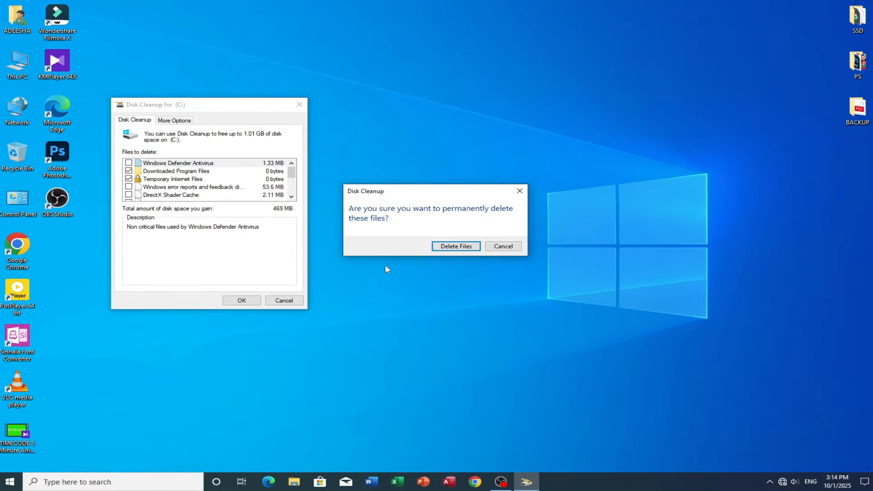
left_click(457, 246)
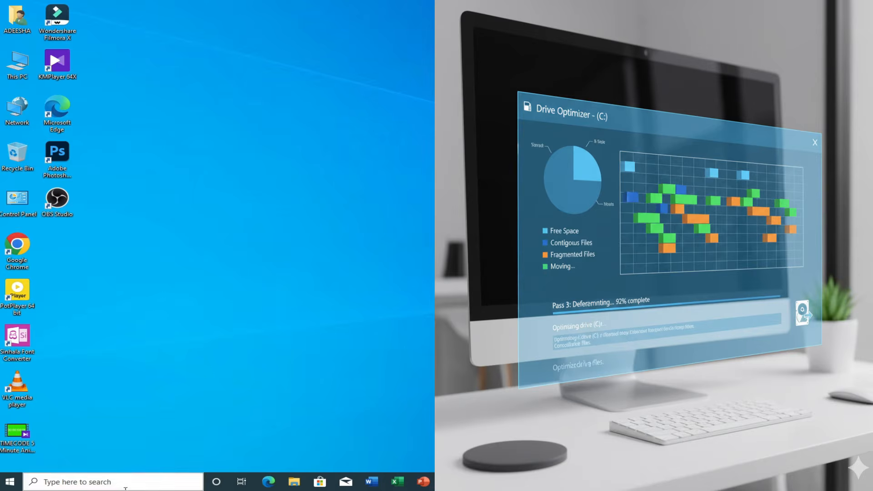
- Search for defrag and open Defragment and Optimize Drives
left_click(124, 484)
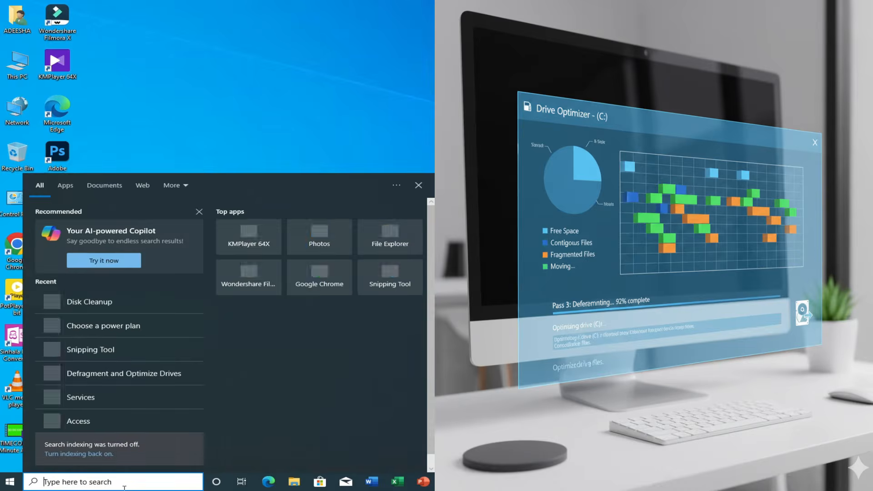
type("de")
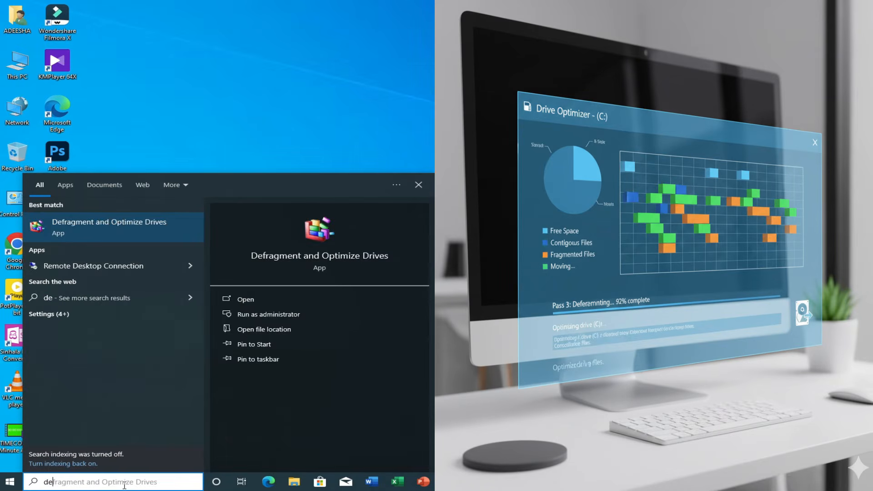
type("f")
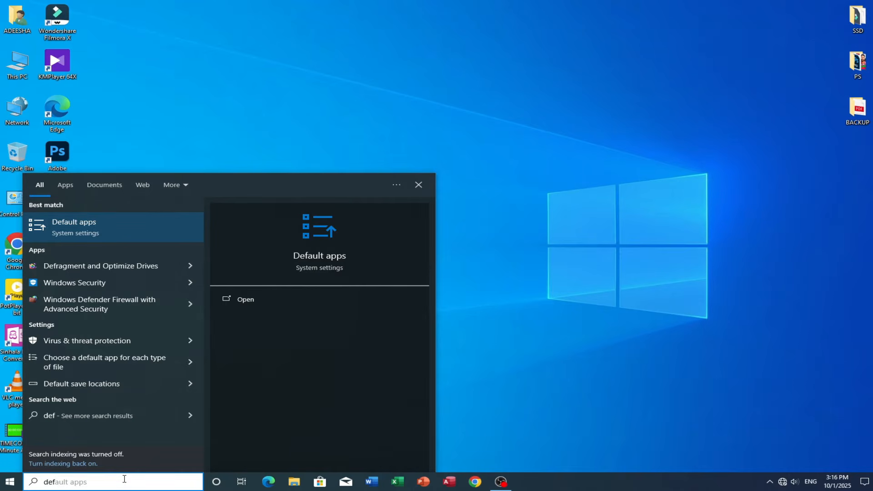
type("rag")
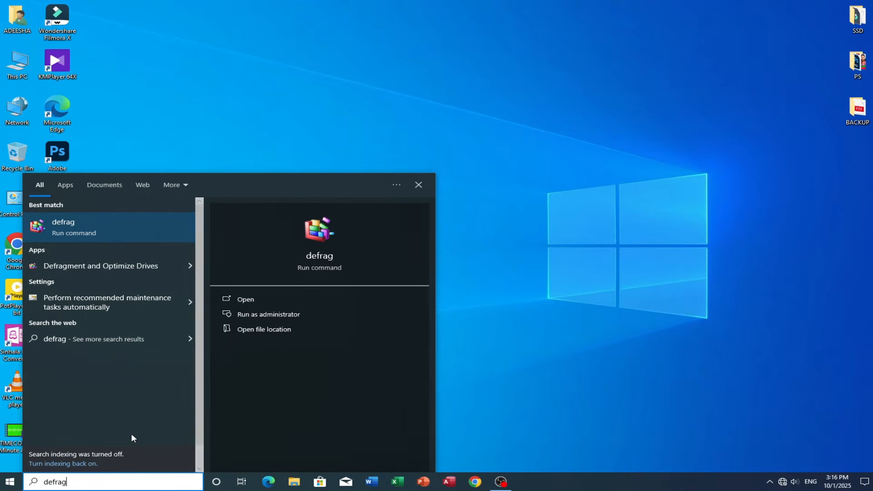
left_click(143, 268)
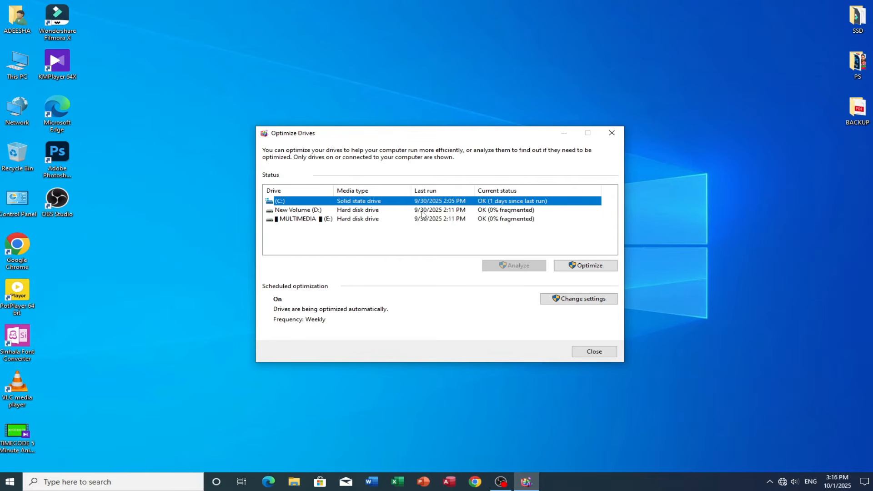
- Select drive (C:) and optimize it
left_click(444, 210)
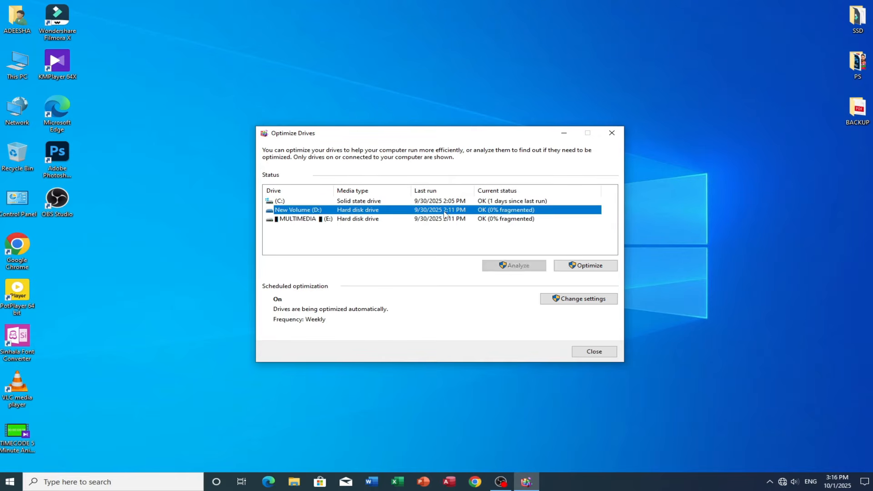
left_click(441, 219)
left_click(433, 201)
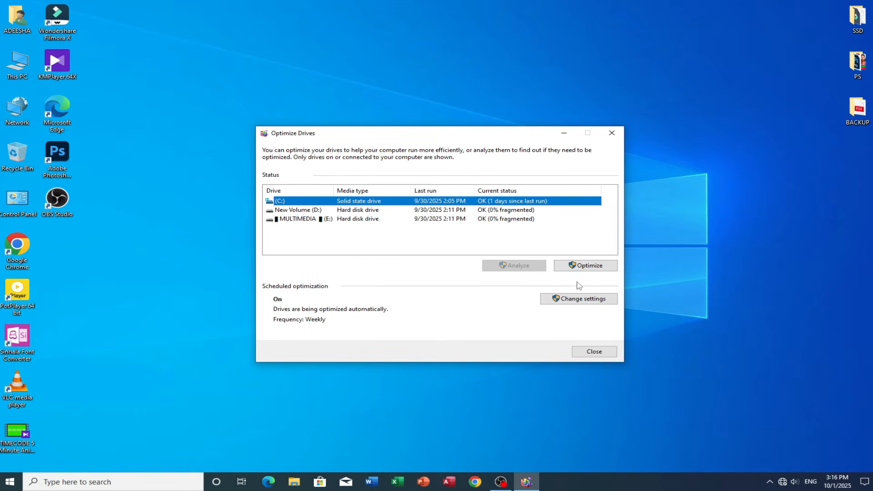
left_click(584, 267)
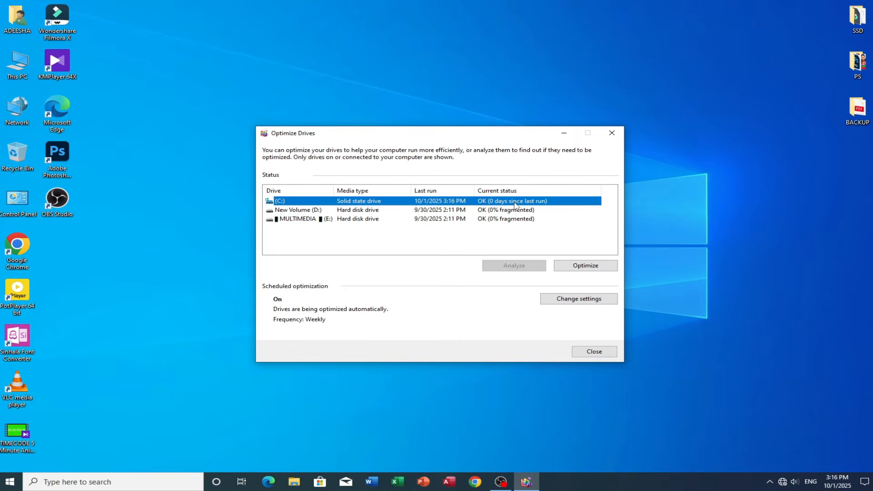
- Optimize the New Volume (D:) and MULTIMEDIA (E:) hard drives one after the other
left_click(478, 211)
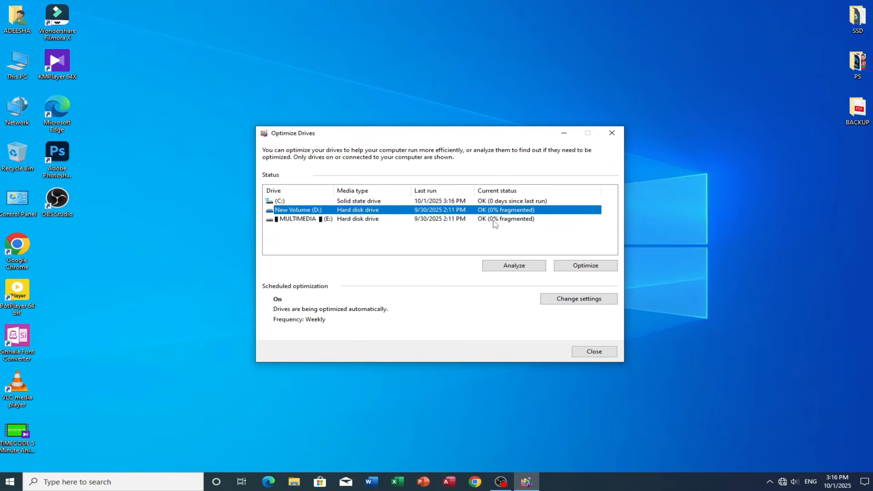
left_click(398, 204)
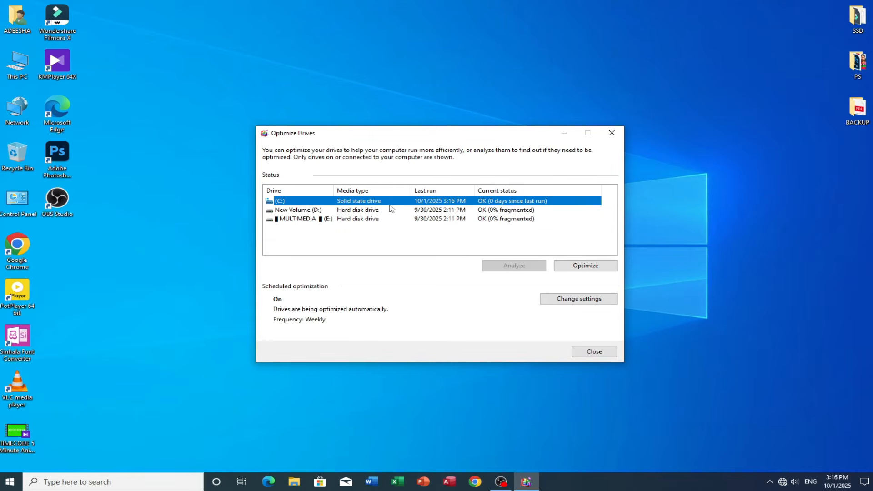
left_click(371, 210)
left_click(372, 219)
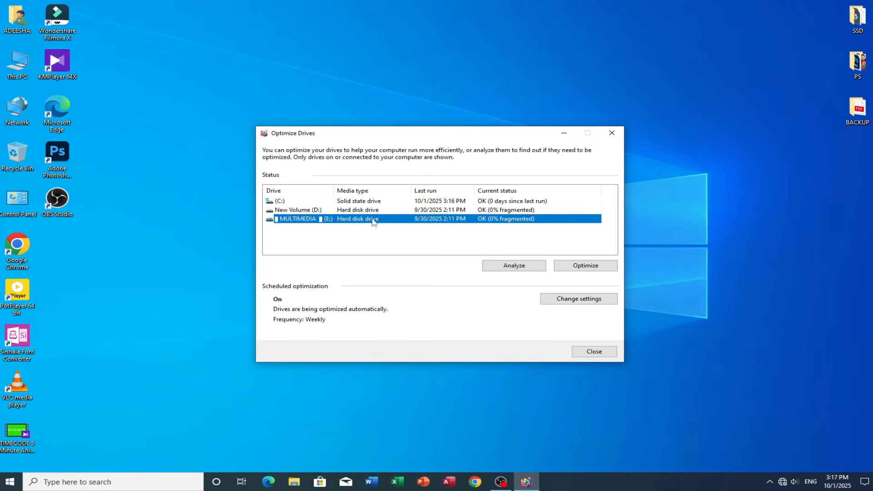
left_click(481, 211)
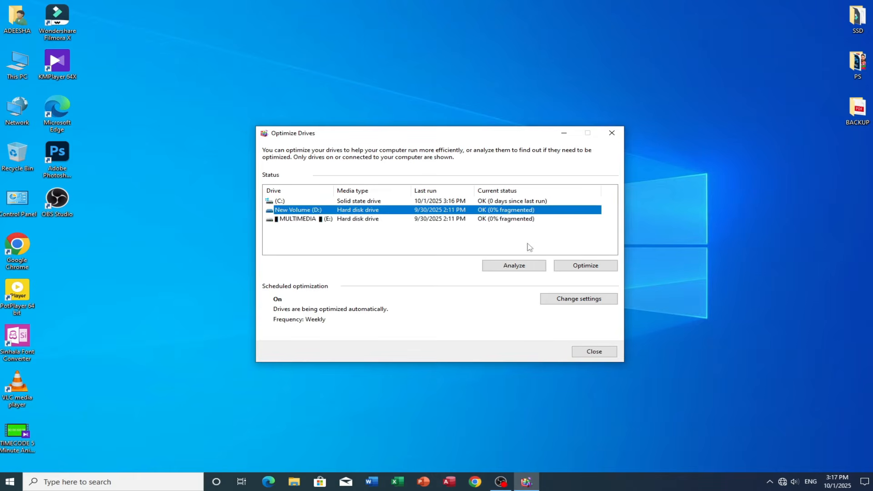
left_click(590, 270)
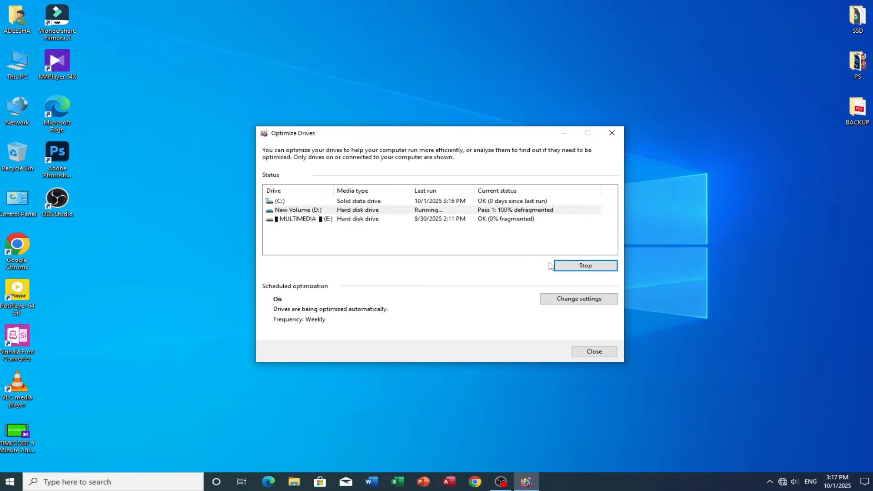
left_click(483, 221)
left_click(483, 222)
left_click(572, 267)
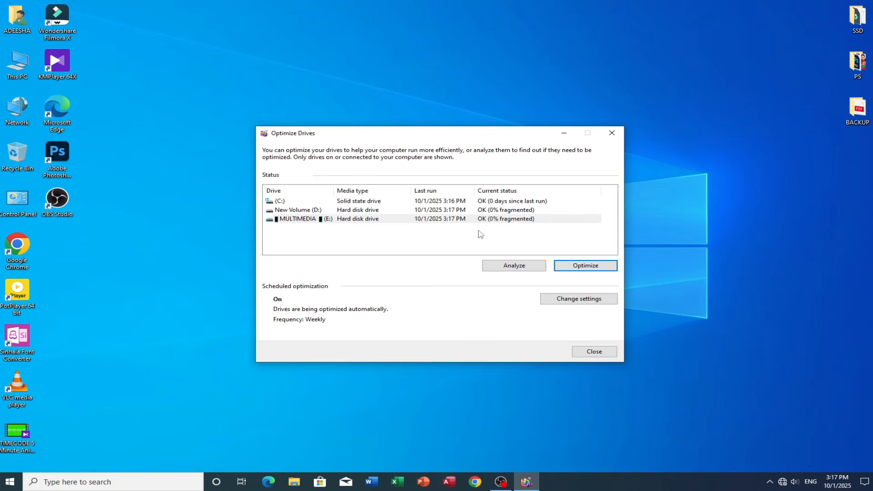
- Open the scheduled optimization settings, set the frequency to Weekly and confirm
left_click(565, 305)
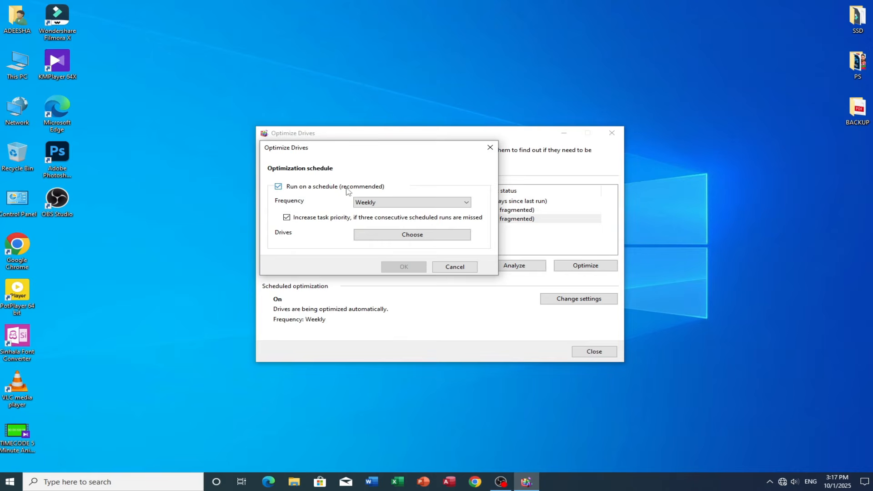
left_click(422, 203)
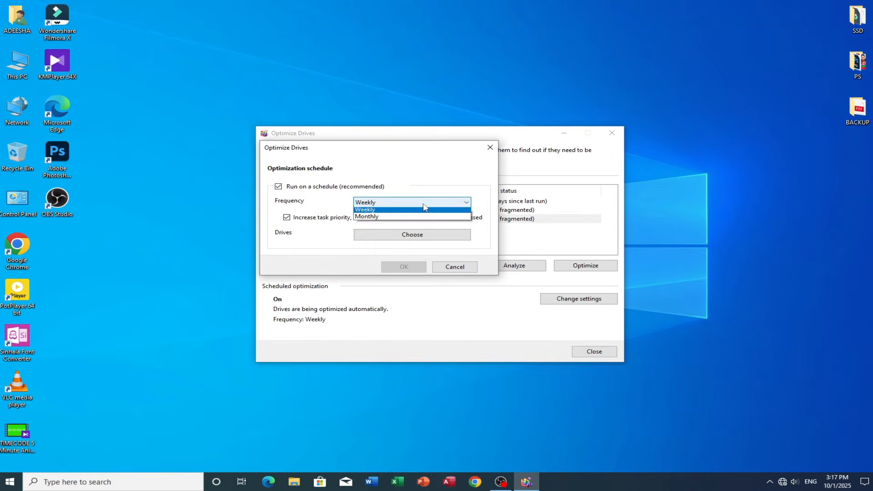
left_click(401, 210)
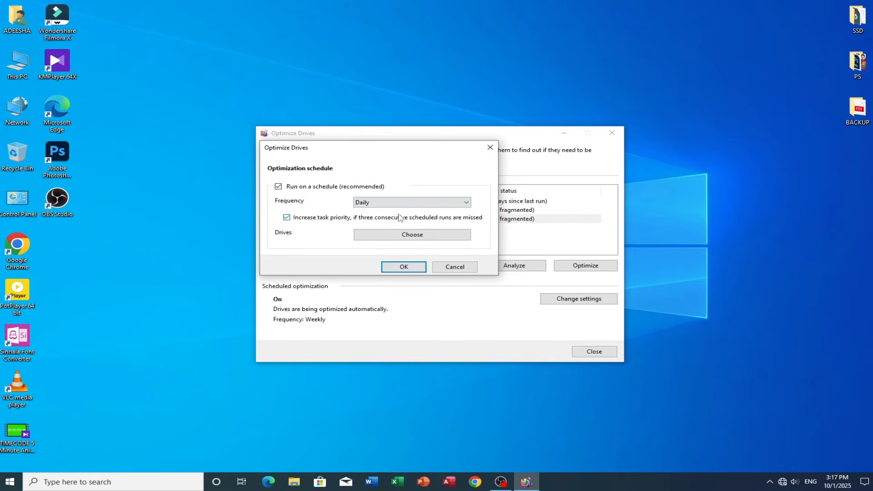
left_click(414, 204)
left_click(404, 220)
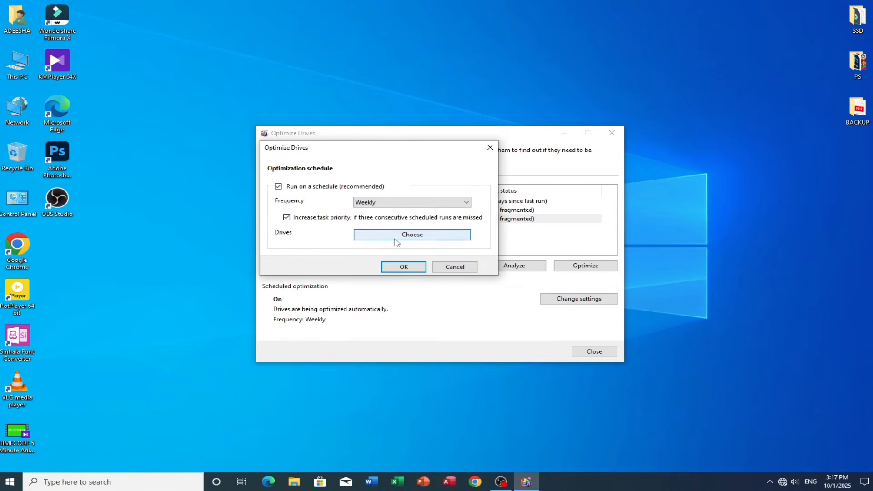
left_click(403, 266)
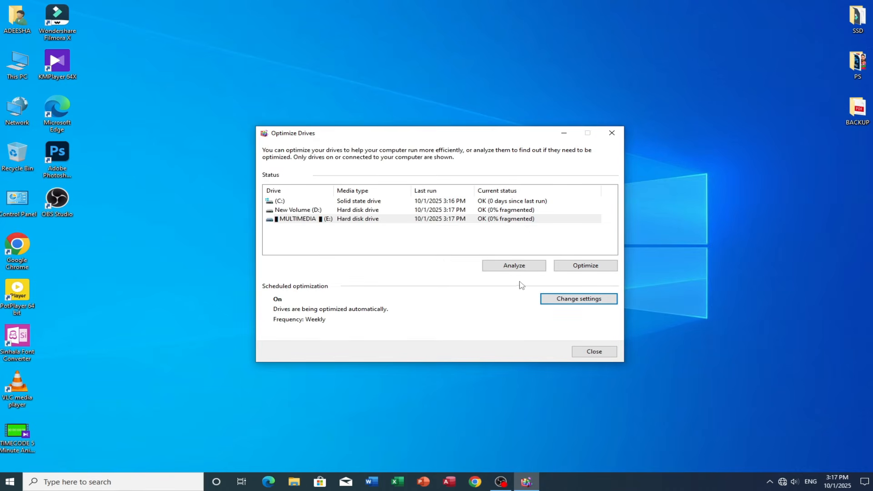
- Select the drives in turn and close the Optimize Drives window
left_click(378, 202)
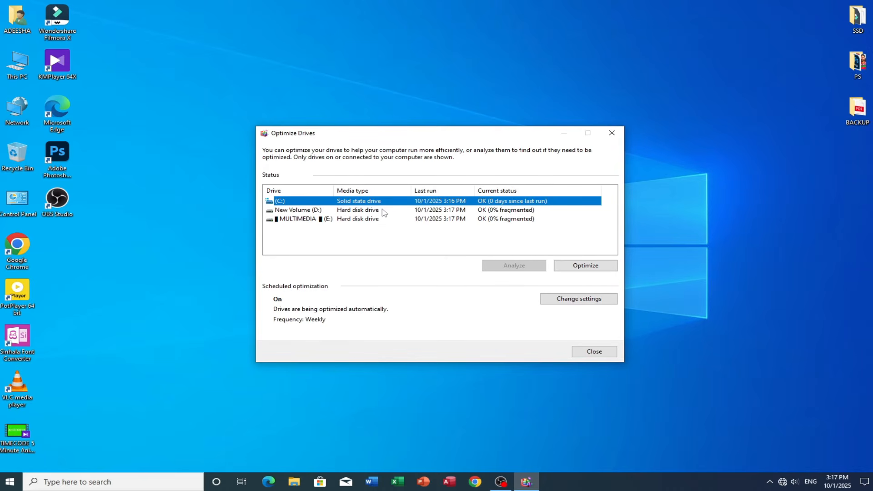
left_click(380, 212)
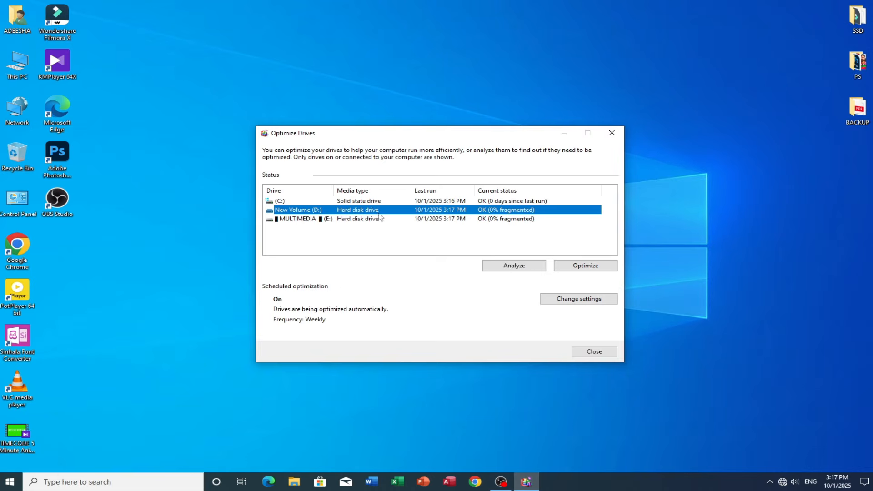
left_click(594, 351)
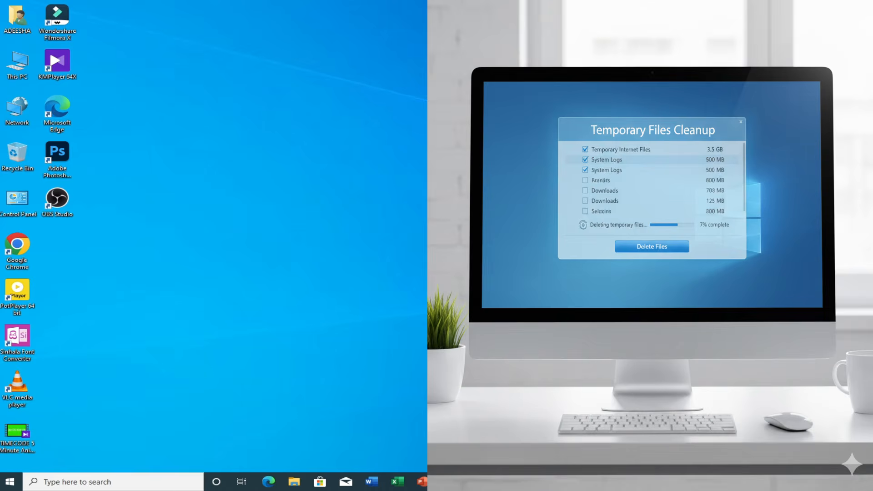
- Search for Run and open the Run dialog
key("super+s")
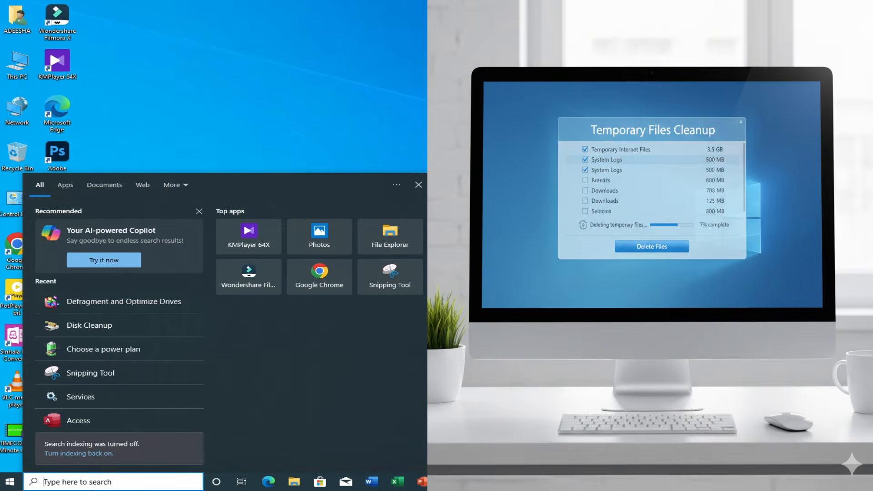
type("ru")
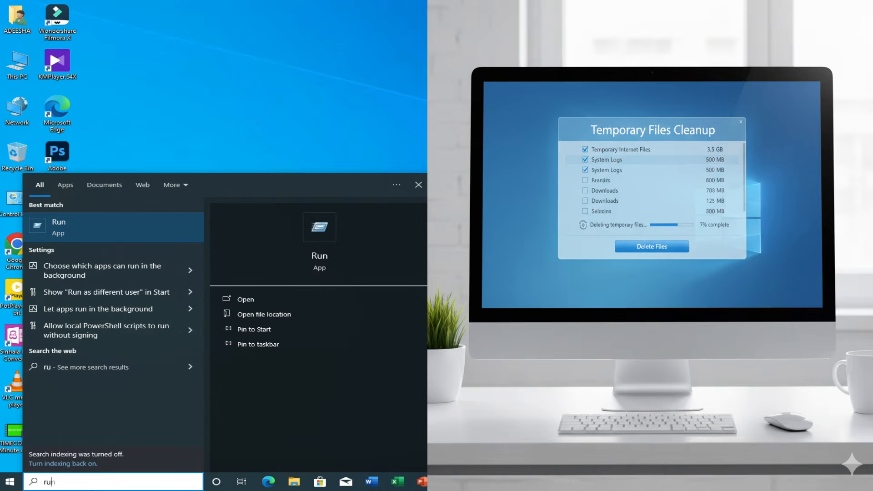
type("n")
key("Return")
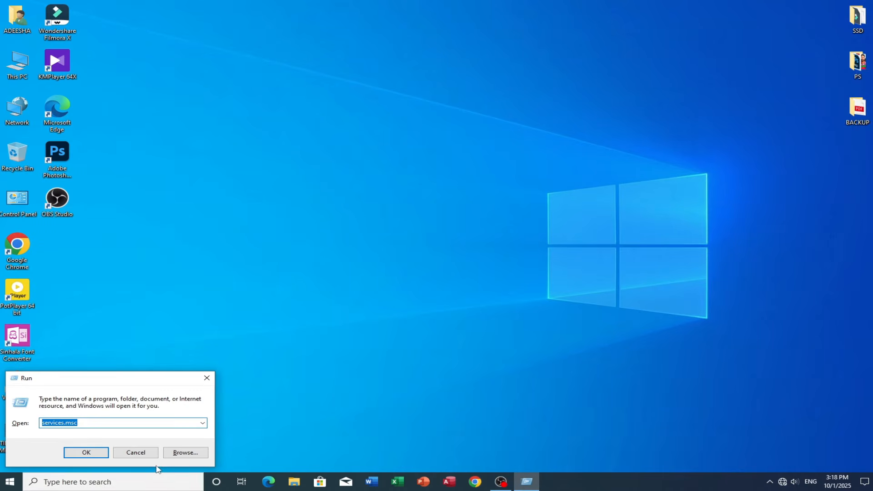
- Open the %temp% folder through the Run dialog
type("%temp%")
left_click(89, 454)
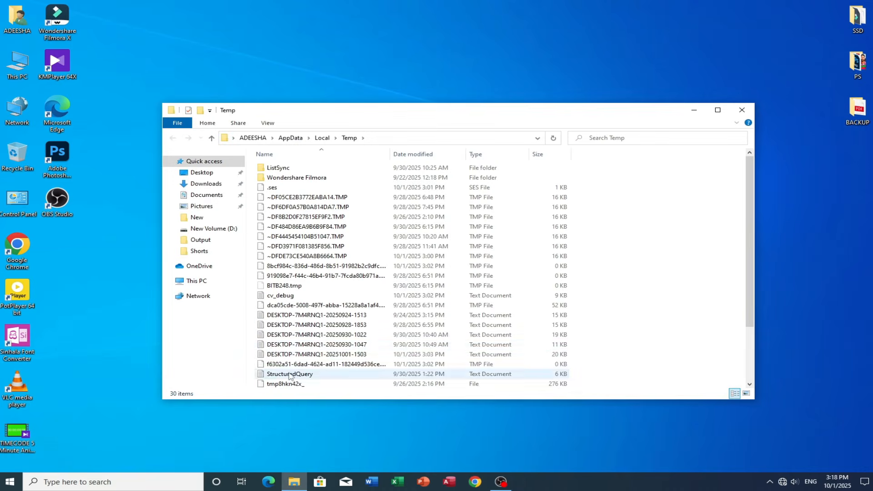
- Select all items in the Temp folder and delete them
scroll(355, 348, "down", 3)
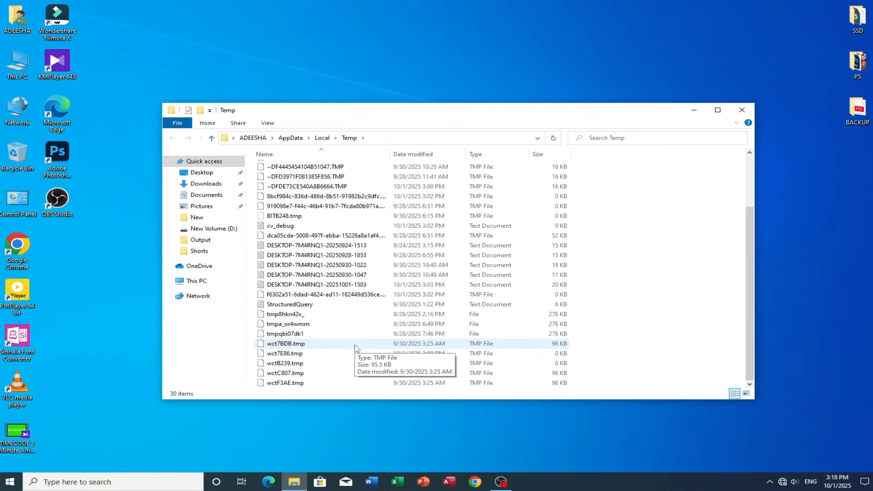
scroll(355, 348, "up", 3)
key("ctrl+a")
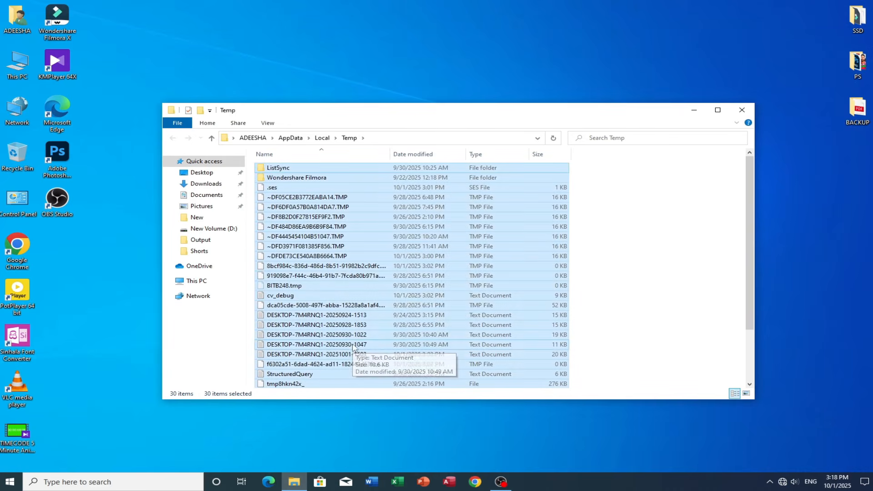
right_click(354, 272)
left_click(381, 373)
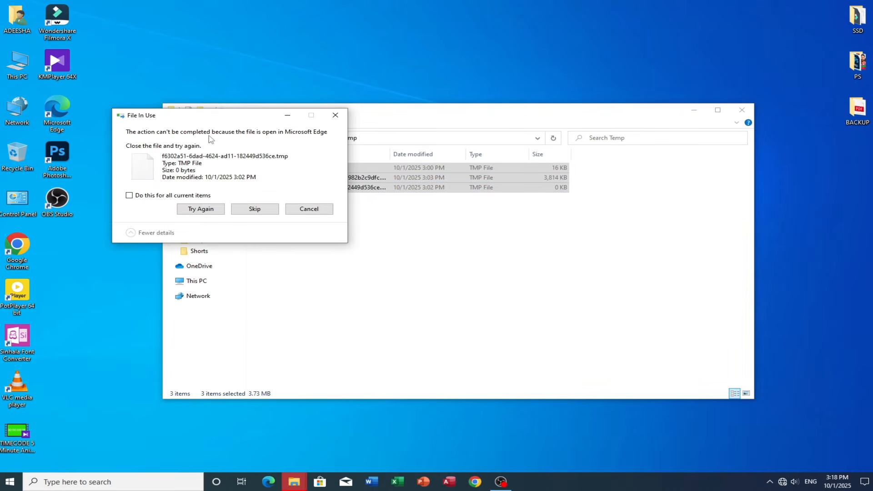
- Skip the files in use for all current items and close the Temp folder window
left_click(154, 196)
left_click(196, 210)
left_click(254, 210)
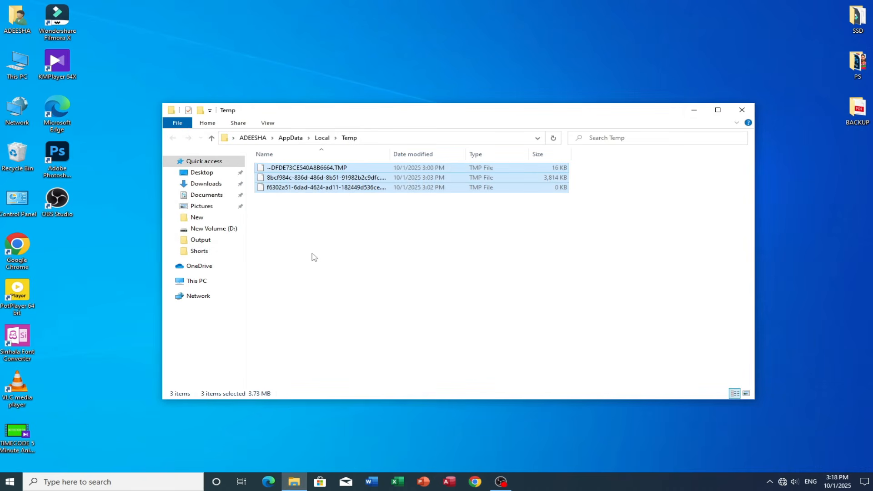
left_click(740, 111)
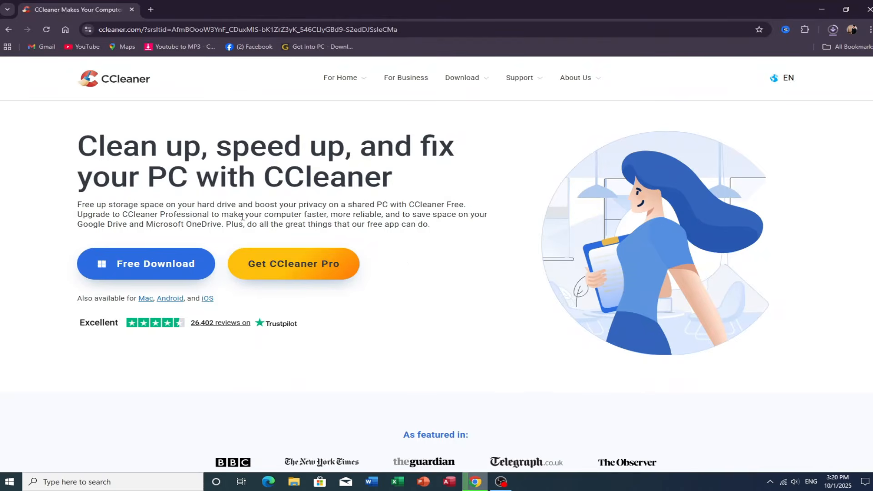
- Browse the CCleaner website homepage and its free download offer
left_click_drag(78, 136, 429, 188)
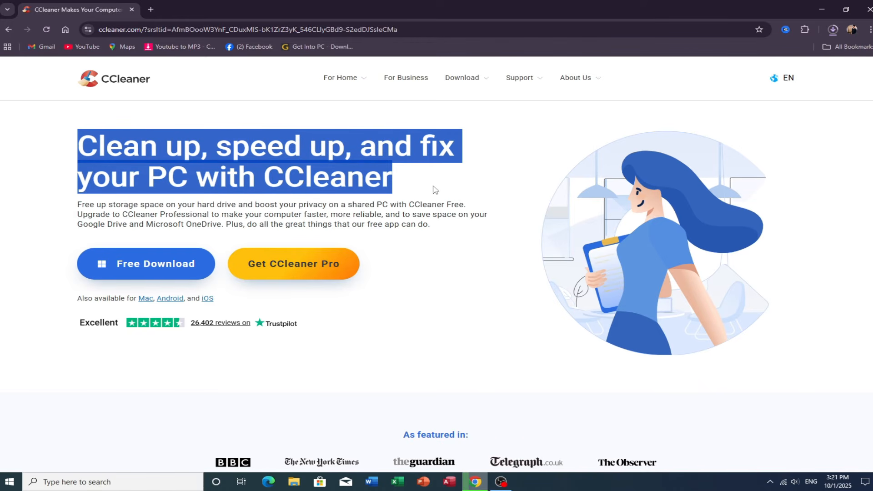
left_click_drag(78, 205, 432, 230)
scroll(396, 268, "down", 1)
scroll(396, 268, "down", 5)
scroll(393, 269, "down", 2)
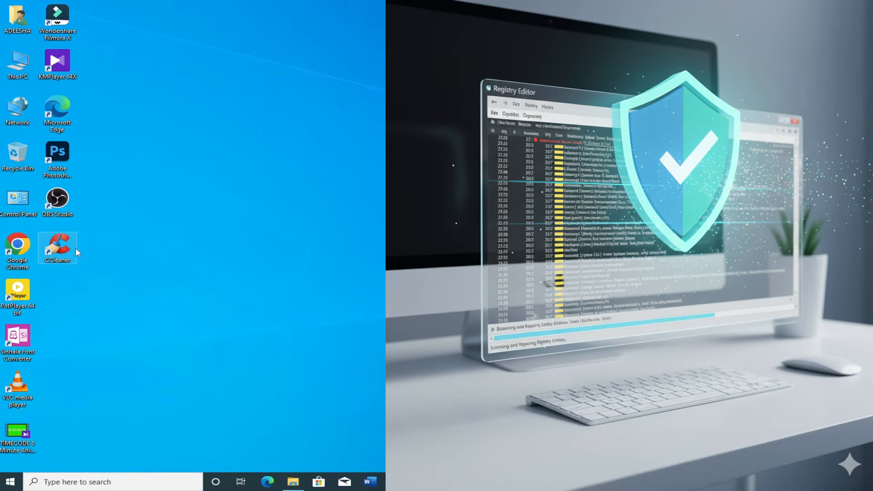
- Launch CCleaner, open Custom Clean and analyze the default Windows cleaning selections
double_click(66, 252)
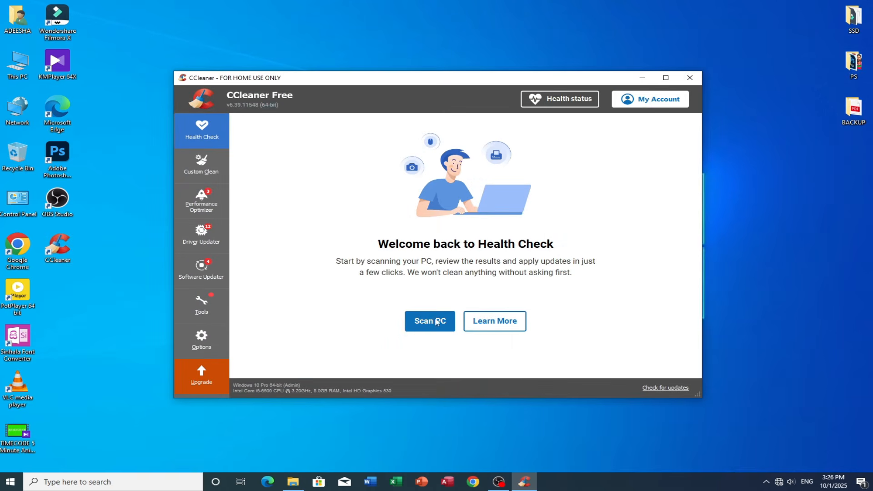
left_click(202, 172)
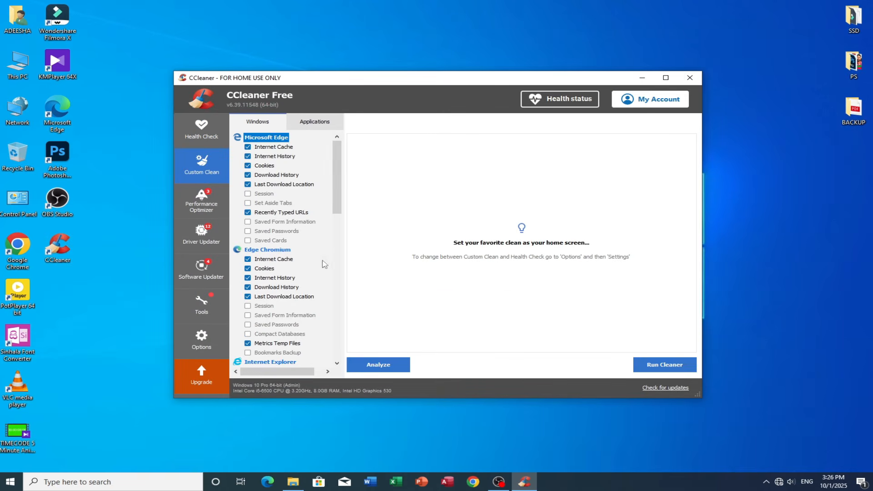
scroll(289, 235, "down", 3)
scroll(289, 235, "down", 12)
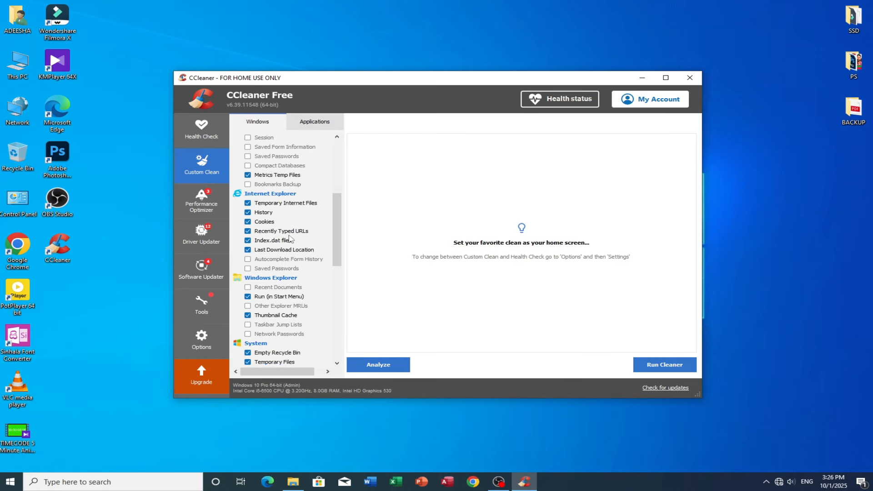
scroll(289, 238, "down", 3)
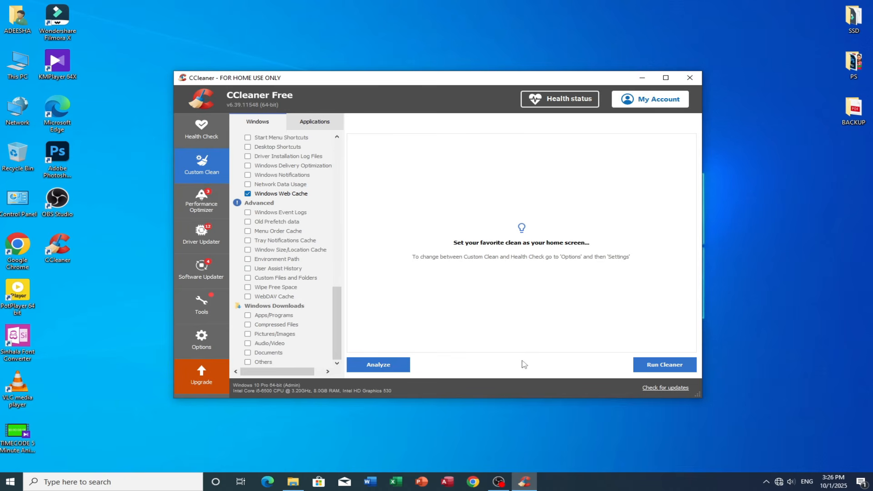
left_click(404, 364)
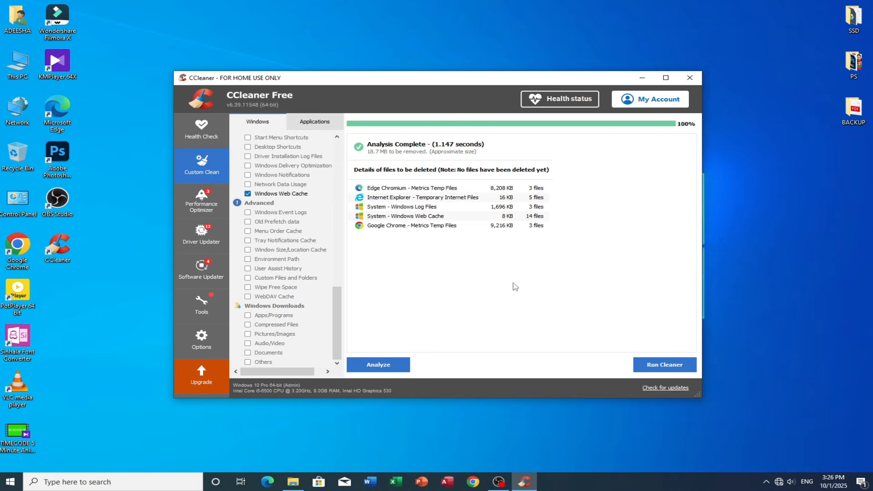
- Run the cleaner twice, confirming the deletion of the selected files each time
left_click(661, 365)
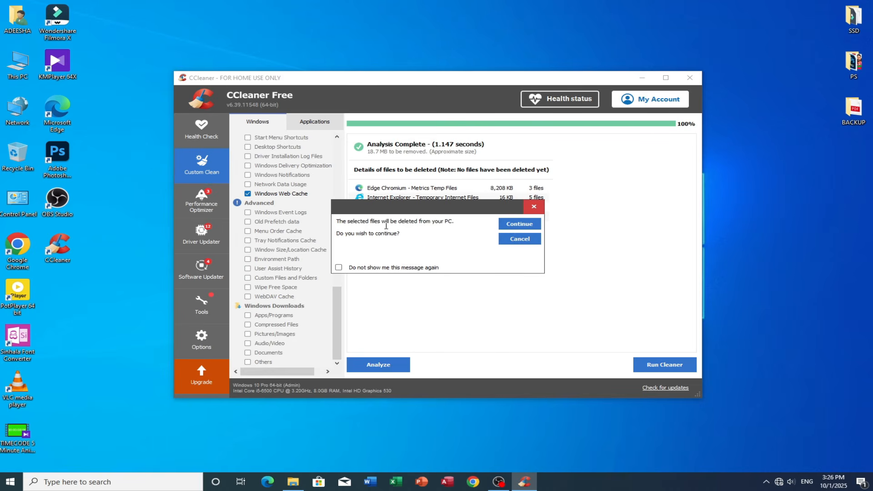
left_click(511, 225)
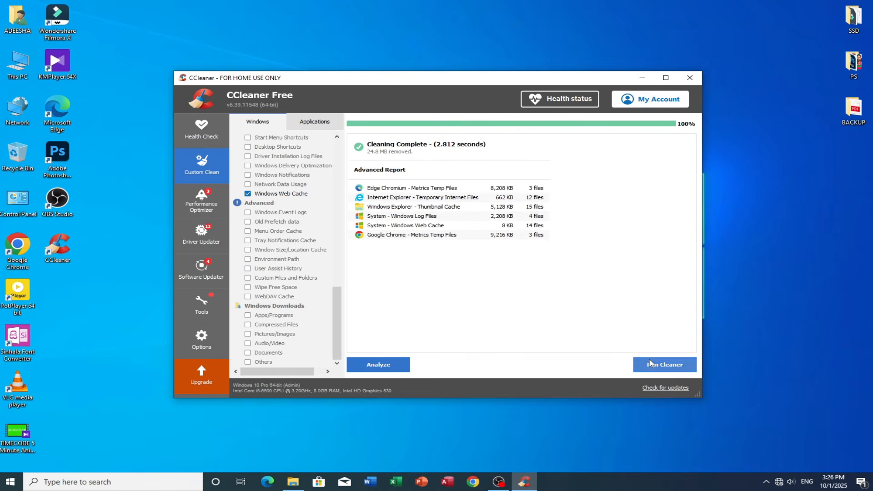
left_click(649, 363)
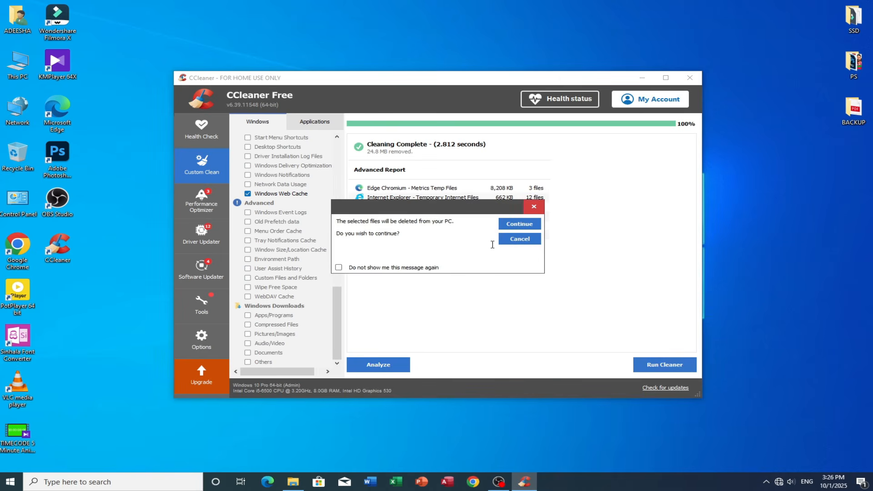
left_click(512, 228)
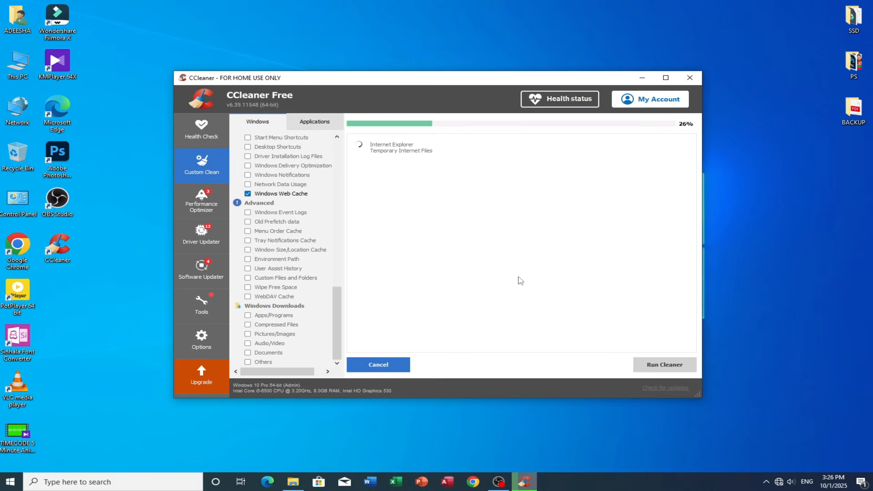